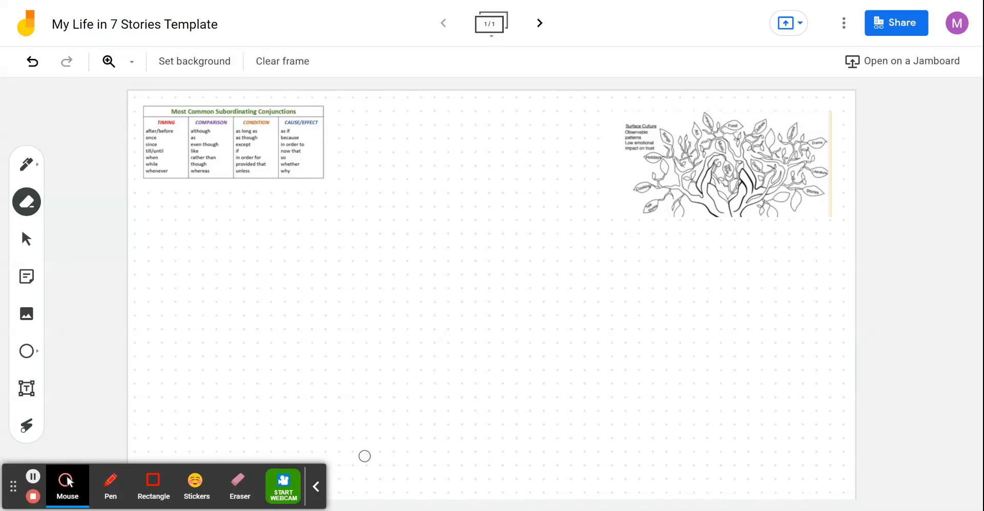
# Draw seven curved, overlapping tree branches with the pen across the lower middle of the frame
pyautogui.press('p')
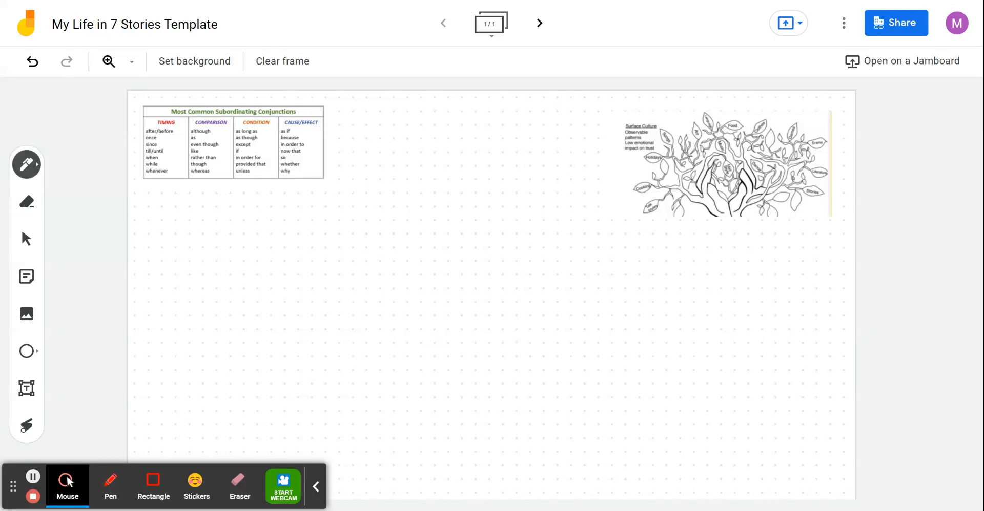
pyautogui.moveTo(434, 488)
pyautogui.mouseDown()
pyautogui.moveTo(450, 472)
pyautogui.moveTo(396, 289)
pyautogui.mouseUp()
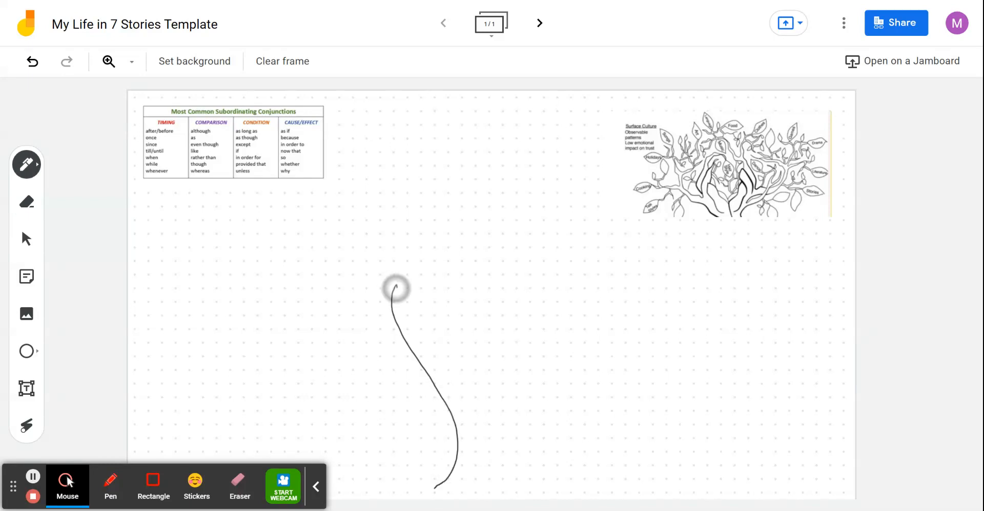
pyautogui.moveTo(424, 370); pyautogui.dragTo(463, 232)
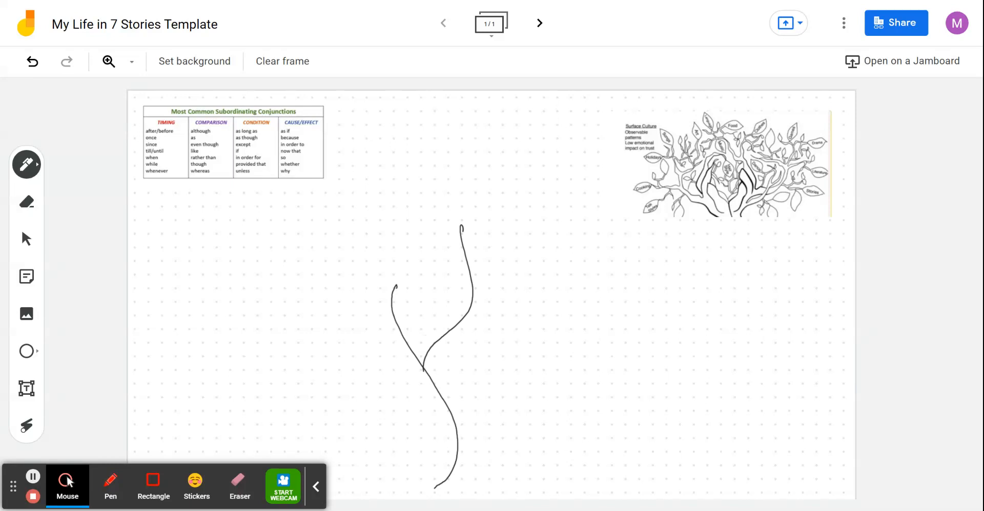
pyautogui.moveTo(544, 471)
pyautogui.mouseDown()
pyautogui.moveTo(518, 435)
pyautogui.moveTo(557, 249)
pyautogui.mouseUp()
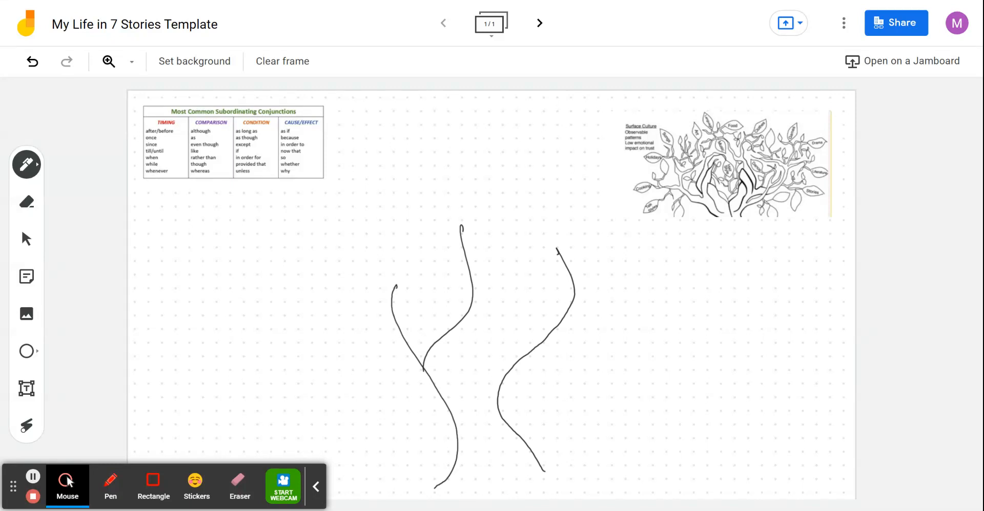
pyautogui.moveTo(646, 442)
pyautogui.mouseDown()
pyautogui.moveTo(528, 320)
pyautogui.moveTo(512, 251)
pyautogui.mouseUp()
pyautogui.moveTo(580, 427)
pyautogui.mouseDown()
pyautogui.moveTo(595, 397)
pyautogui.moveTo(701, 342)
pyautogui.mouseUp()
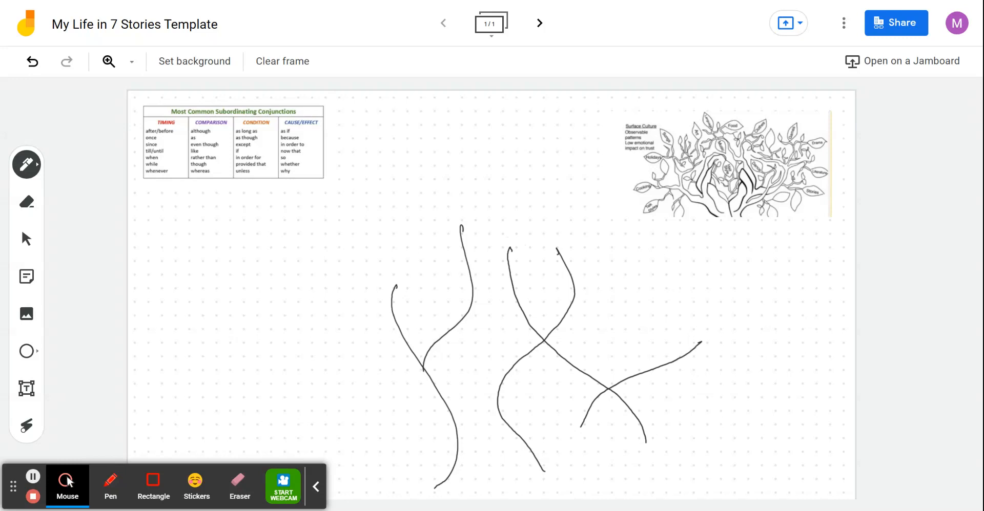
pyautogui.moveTo(477, 457)
pyautogui.mouseDown()
pyautogui.moveTo(432, 397)
pyautogui.moveTo(336, 354)
pyautogui.moveTo(314, 332)
pyautogui.mouseUp()
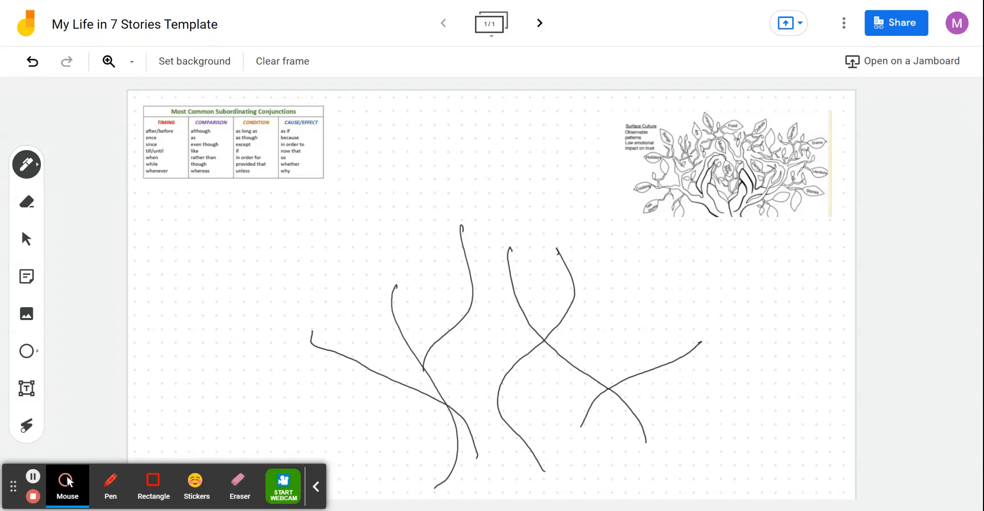
pyautogui.moveTo(553, 452)
pyautogui.mouseDown()
pyautogui.moveTo(609, 343)
pyautogui.moveTo(640, 311)
pyautogui.mouseUp()
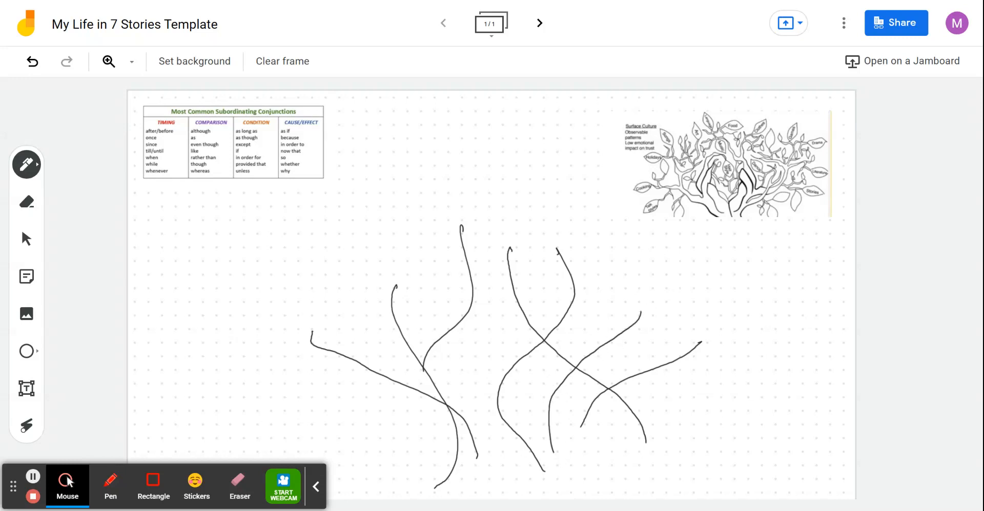
# Start a yellow sticky note with the sentence "I enjoy drawing."
pyautogui.click(26, 279)
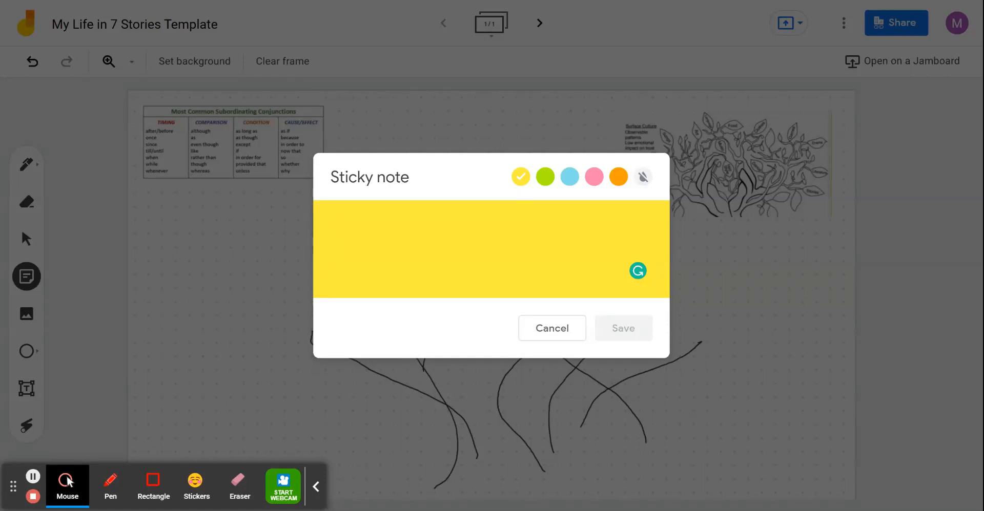
pyautogui.write('Art')
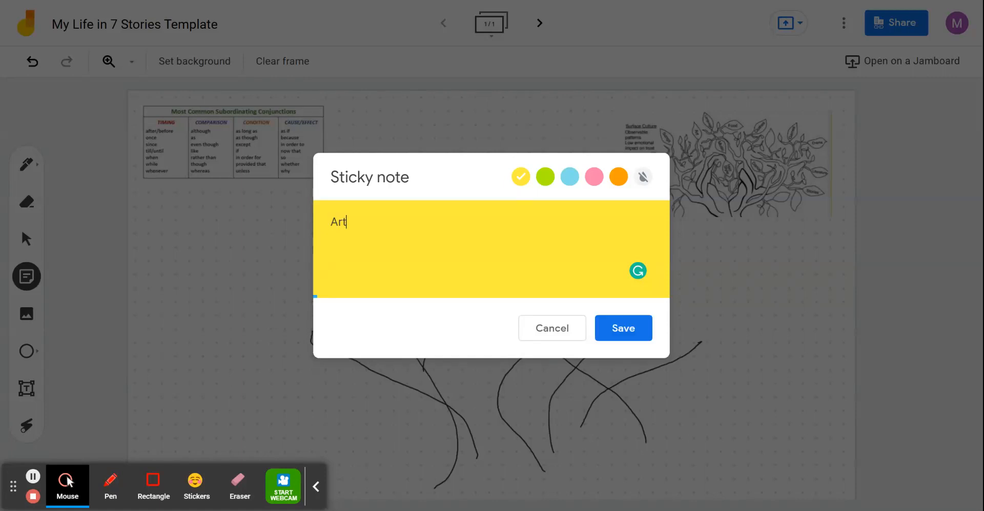
pyautogui.press('BackSpace')
pyautogui.press('BackSpace')
pyautogui.press('BackSpace')
pyautogui.press('BackSpace')
pyautogui.write('I enjoy drawing')
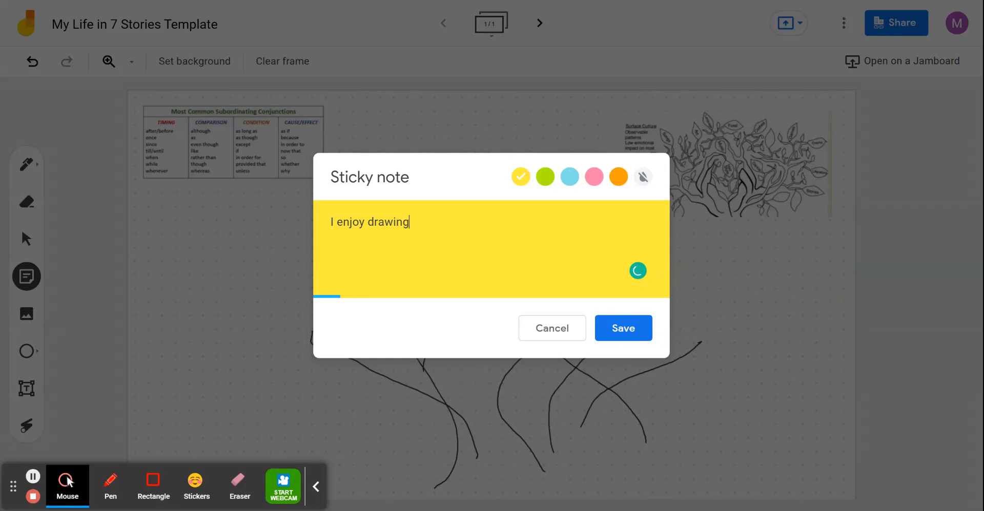
pyautogui.write('.')
# Add the sentence "In order to relax, I draw things from nature." to the yellow sticky note
pyautogui.write('In oed')
pyautogui.press('BackSpace')
pyautogui.press('BackSpace')
pyautogui.write('rder to')
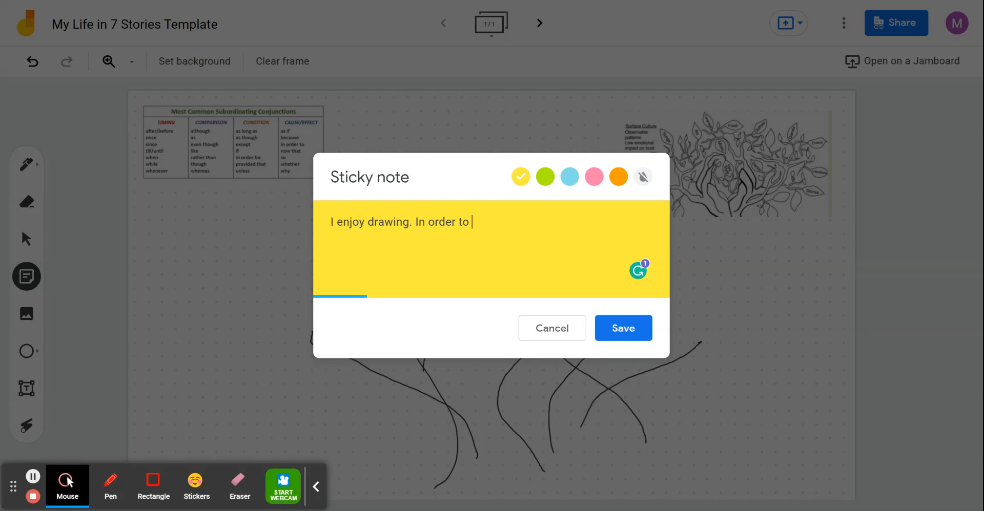
pyautogui.write('rela')
pyautogui.write('x, I')
pyautogui.write(' dra')
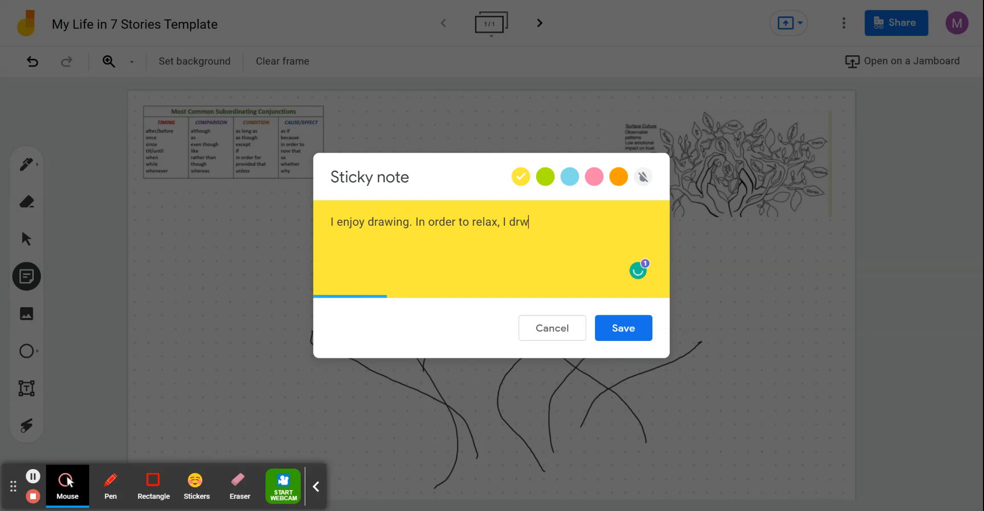
pyautogui.write('w tings')
pyautogui.press('BackSpace')
pyautogui.press('BackSpace')
pyautogui.press('BackSpace')
pyautogui.press('BackSpace')
pyautogui.press('BackSpace')
pyautogui.write('tings')
pyautogui.press('BackSpace')
pyautogui.press('BackSpace')
pyautogui.press('BackSpace')
pyautogui.press('BackSpace')
pyautogui.write('hings from natu')
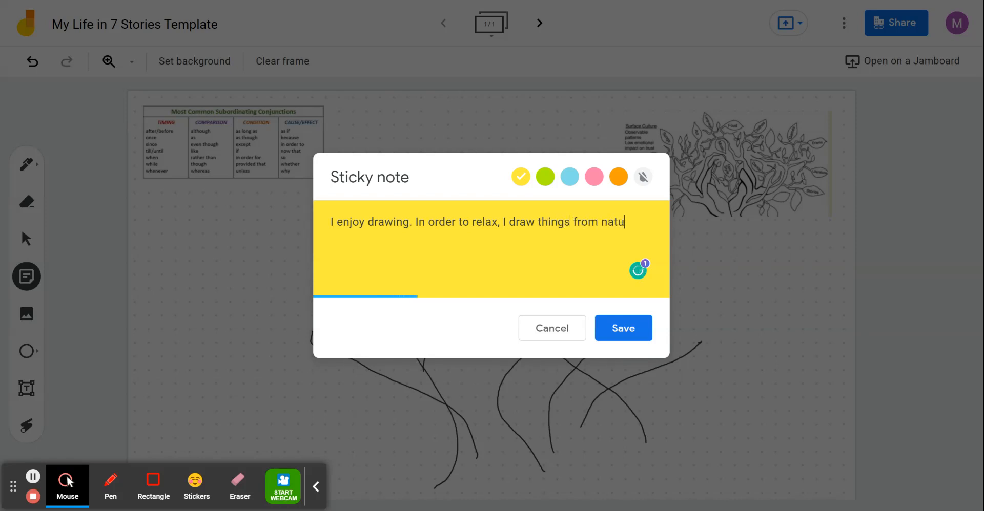
pyautogui.write('re.')
# Save the yellow note without adding another and place it at the tip of the leftmost branch
pyautogui.click(613, 328)
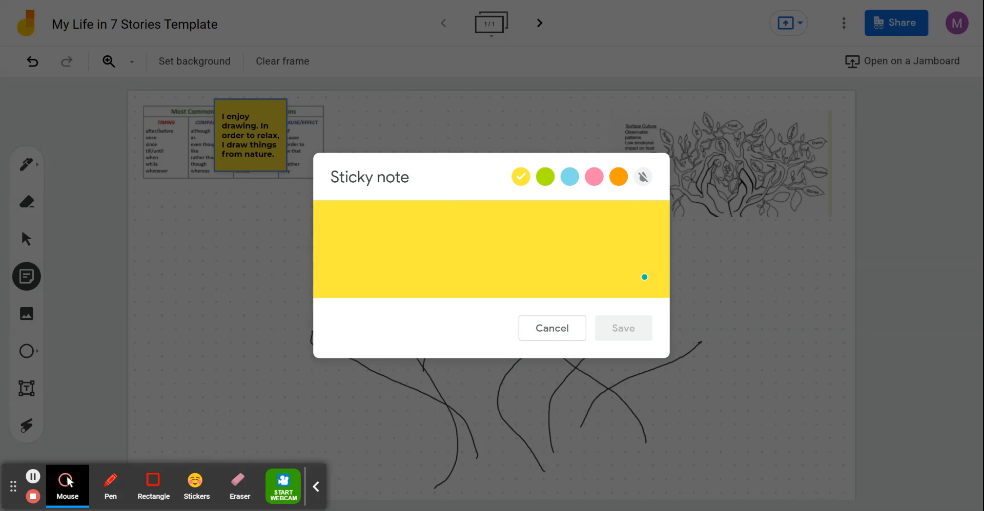
pyautogui.click(540, 327)
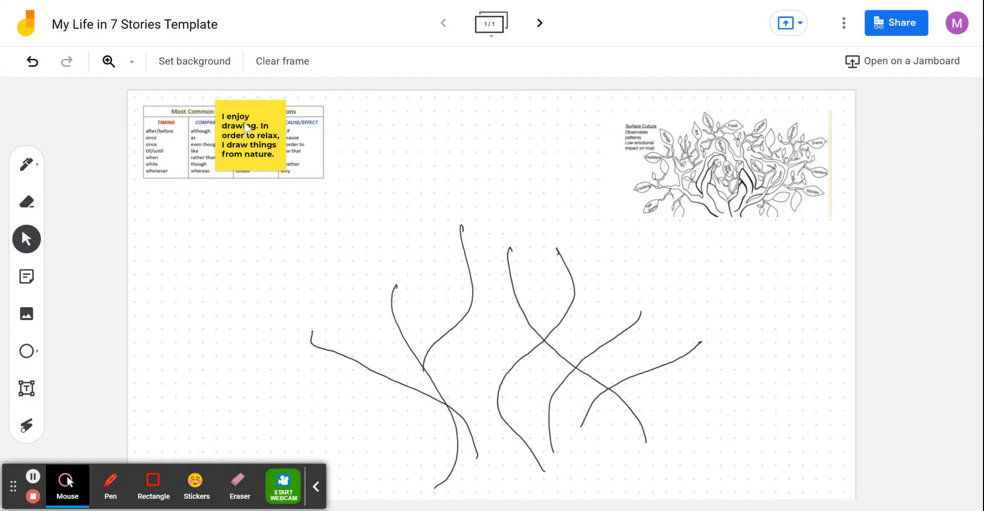
pyautogui.moveTo(246, 126); pyautogui.dragTo(266, 310)
pyautogui.click(345, 240)
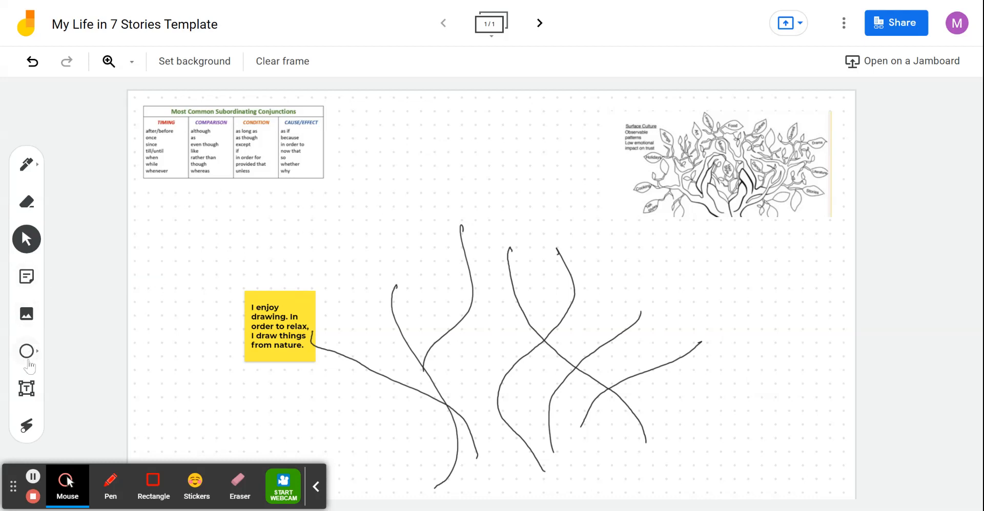
# Start a blue sticky note with the sentence "I died my hair right before 8th grade pictures."
pyautogui.click(28, 280)
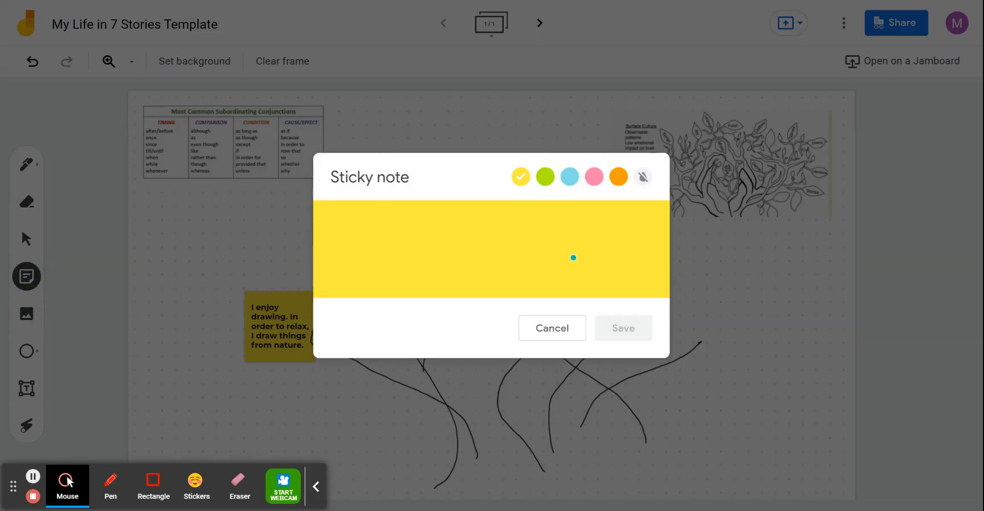
pyautogui.click(569, 176)
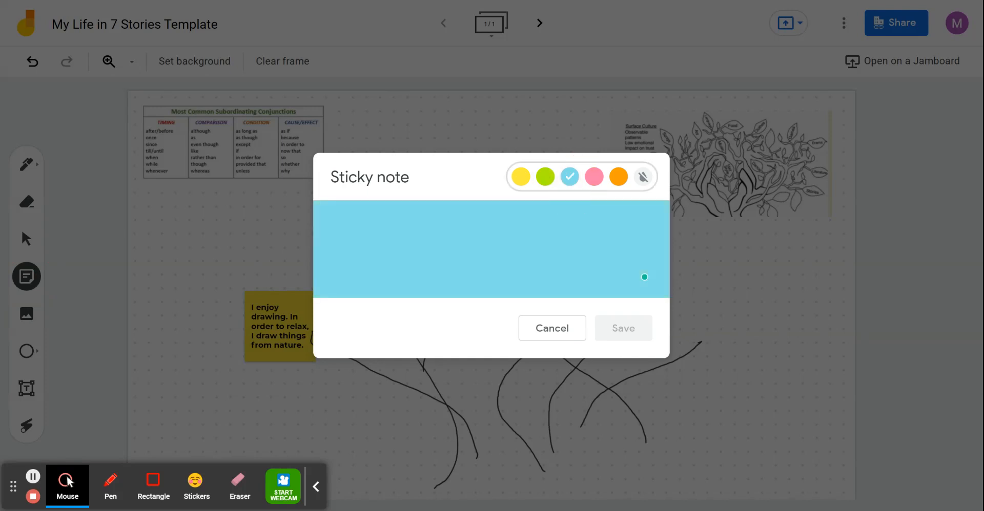
pyautogui.click(455, 231)
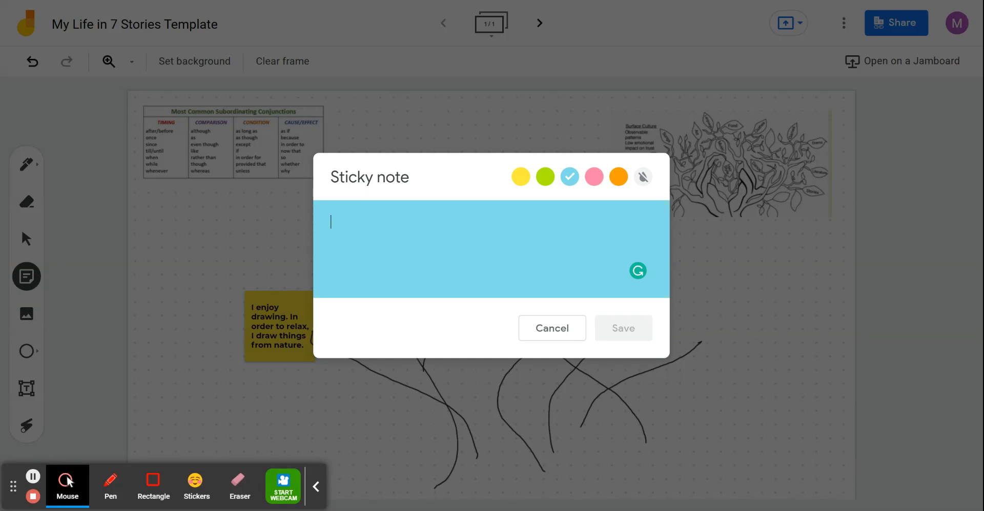
pyautogui.write('I dis')
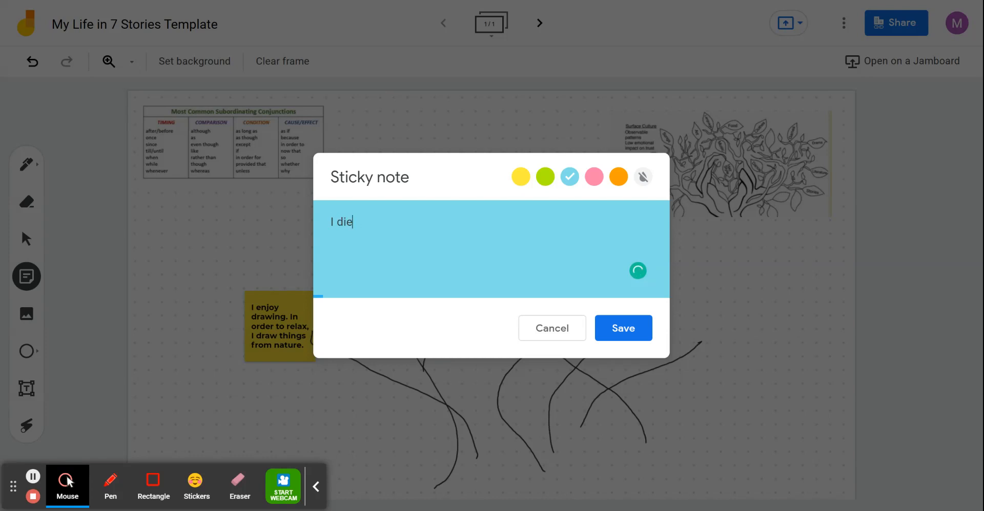
pyautogui.press('BackSpace')
pyautogui.write('ed my hair w')
pyautogui.press('BackSpace')
pyautogui.write('right be')
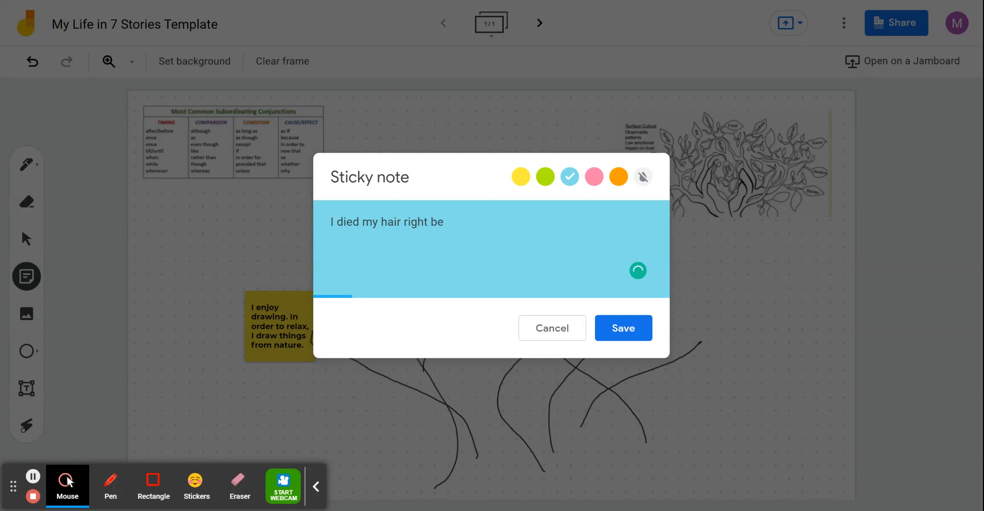
pyautogui.write('fore 8th grade pictures.')
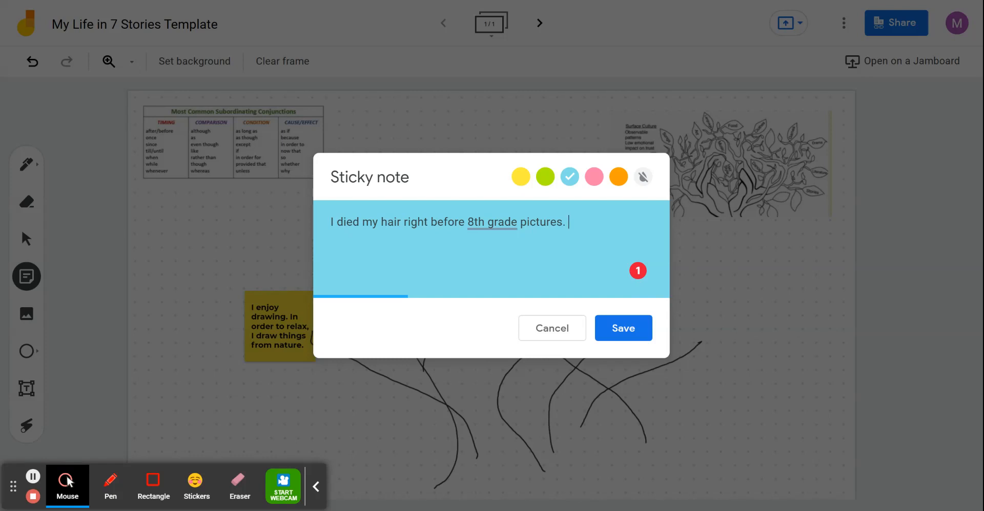
# Accept the suggested correction "8th-grade" in the blue note and return to the end of the text
pyautogui.click(488, 223)
pyautogui.click(495, 271)
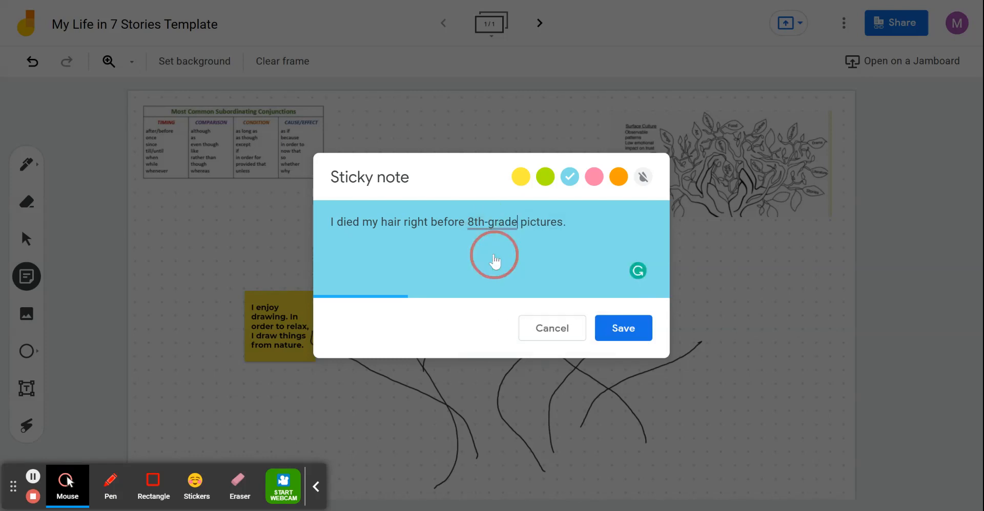
pyautogui.click(582, 224)
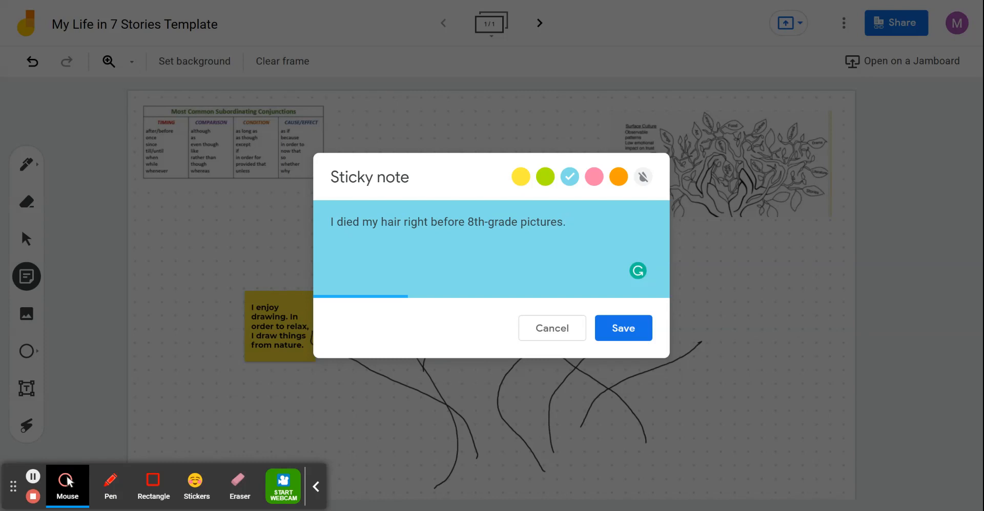
# Append "Even though it did not turn out well, I will always remember this moment because it changed my life and my relationship with my mother."
pyautogui.write('Even though it d')
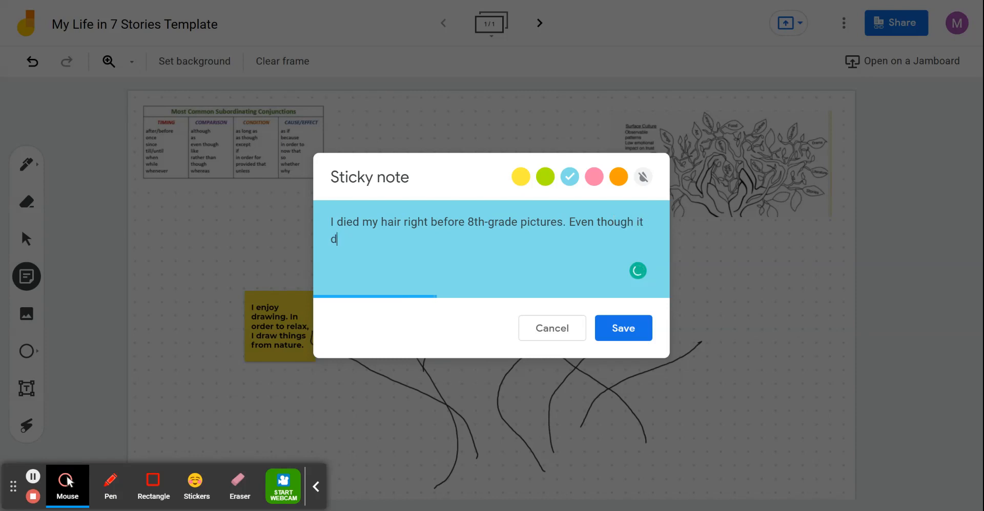
pyautogui.write('id not turn out well, i')
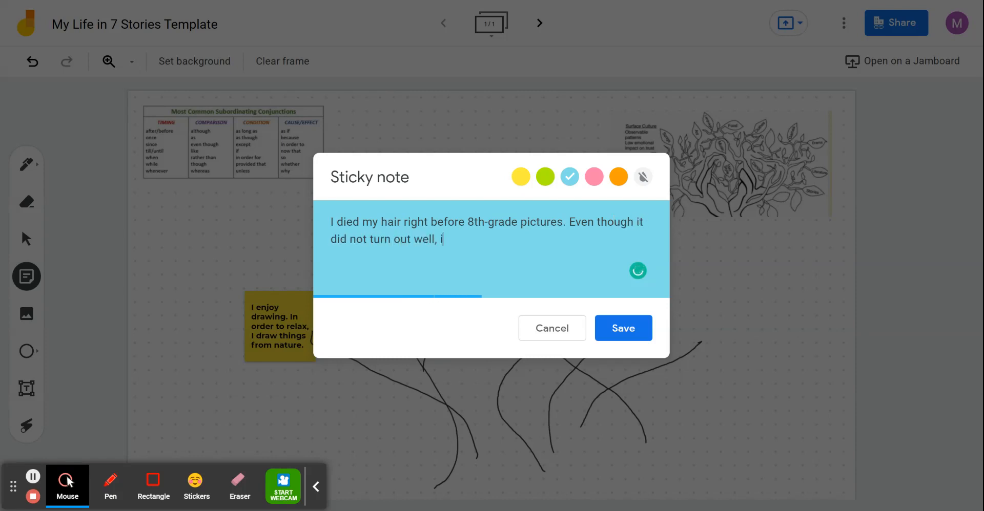
pyautogui.press('BackSpace')
pyautogui.write('I will always remember this ')
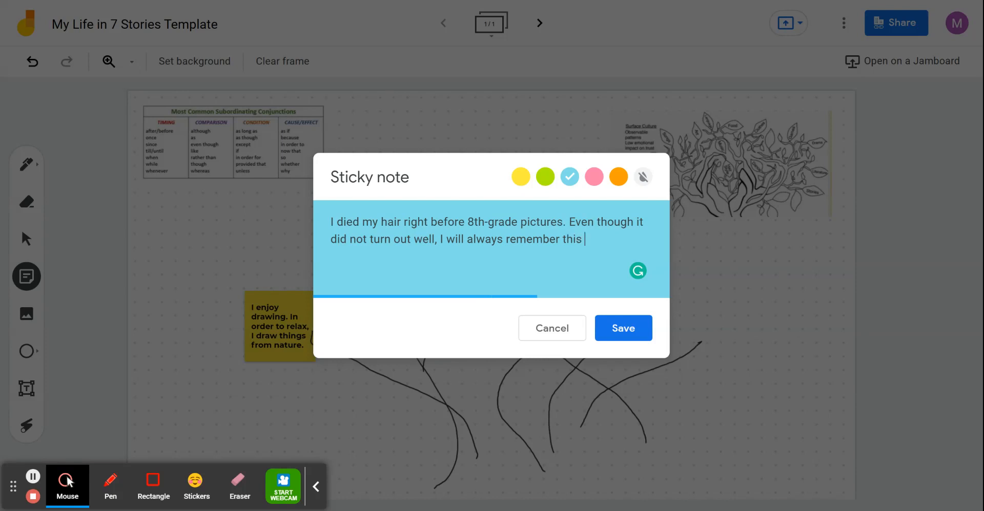
pyautogui.write('momentn because it ')
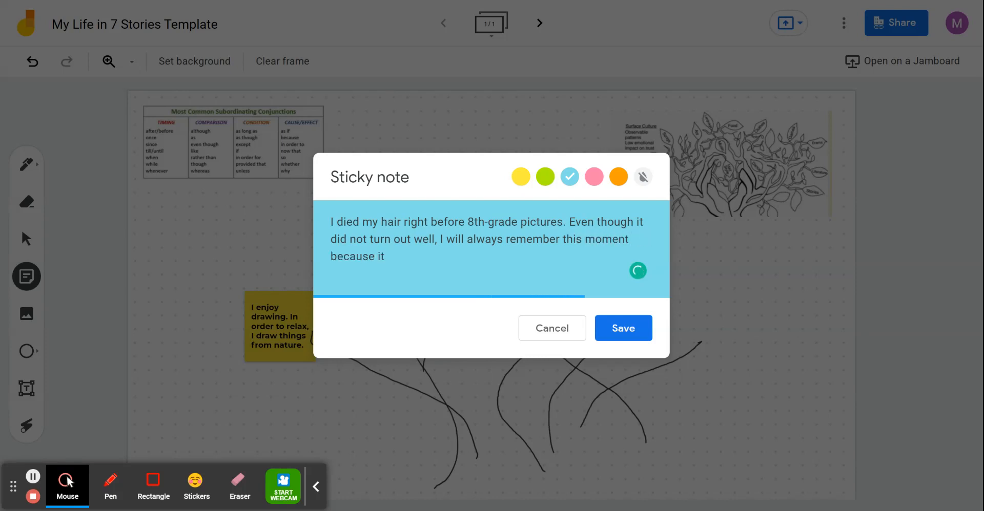
pyautogui.write('changed my life')
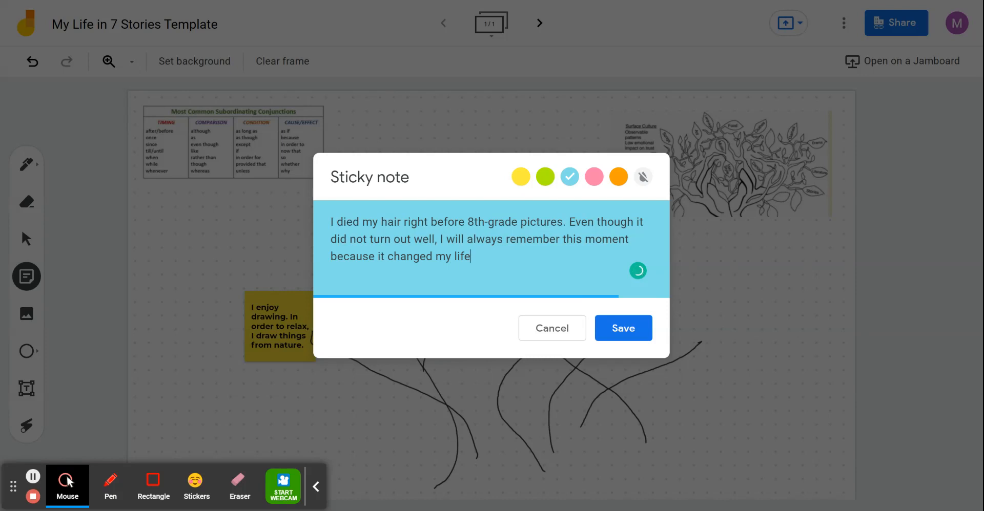
pyautogui.write('and my relationship')
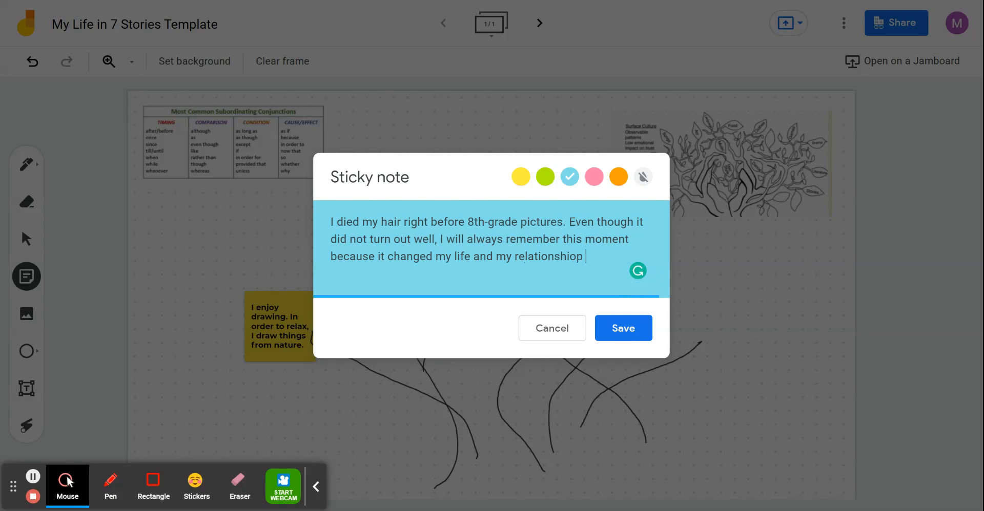
pyautogui.press('BackSpace')
pyautogui.write('p with my mother.')
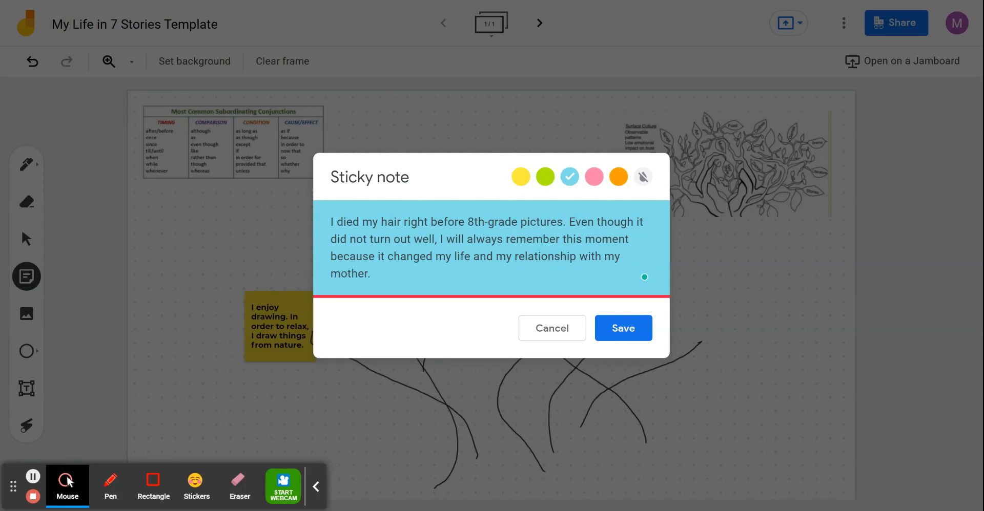
# Save the blue note without adding another and place it at the tip of the second branch from the left
pyautogui.click(623, 327)
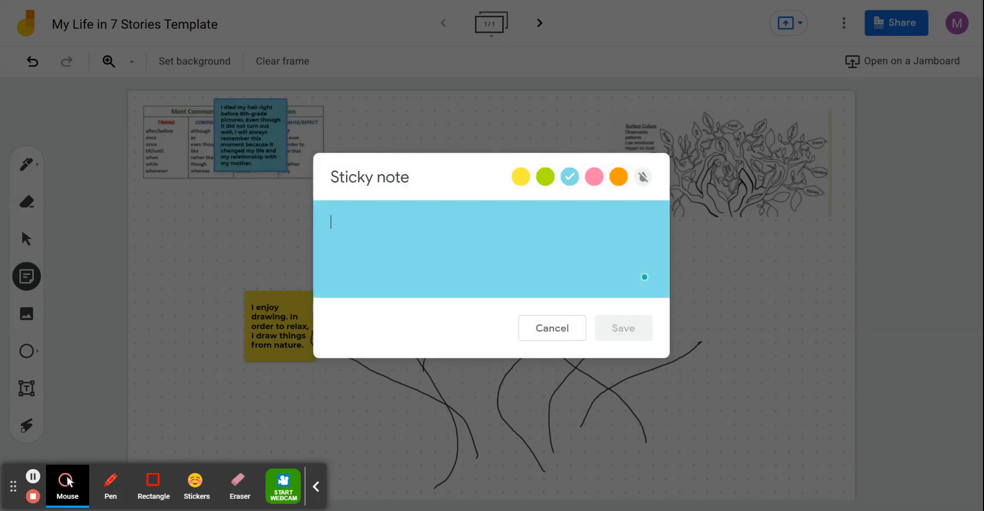
pyautogui.click(563, 324)
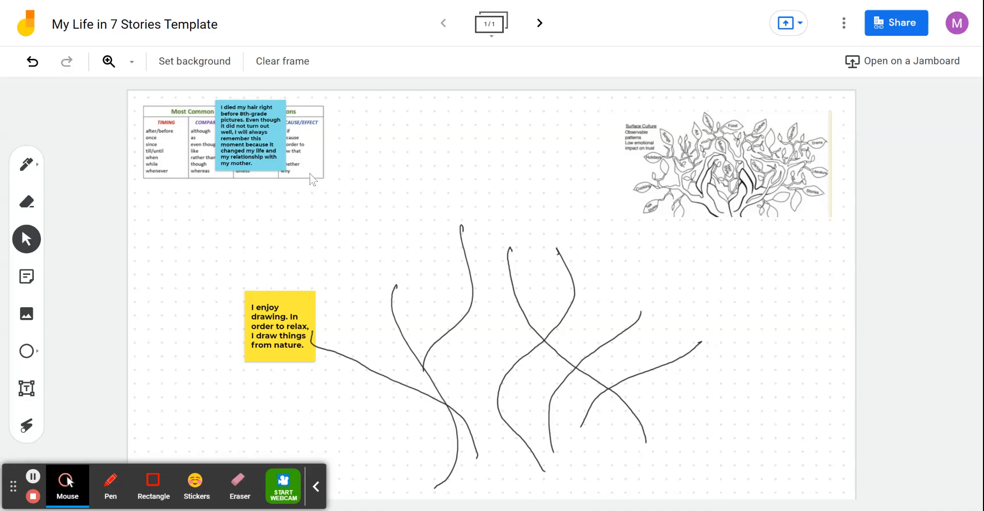
pyautogui.moveTo(248, 128); pyautogui.dragTo(376, 244)
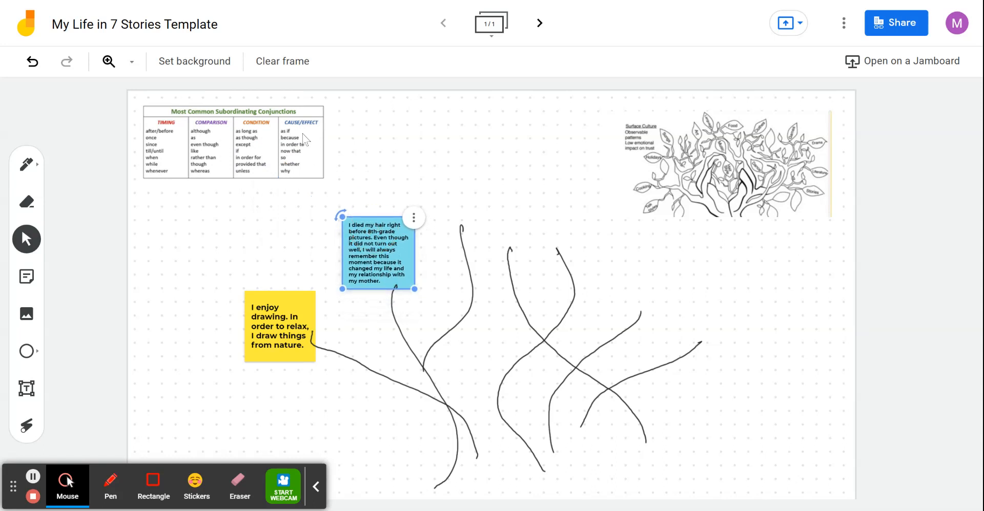
pyautogui.click(484, 236)
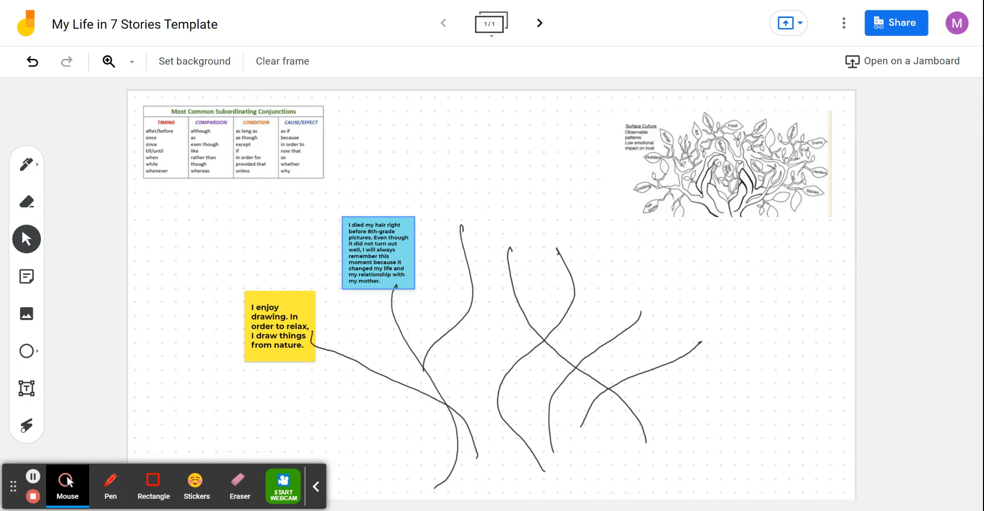
# Start a new pink sticky note with the words "The song"
pyautogui.click(30, 278)
pyautogui.click(26, 277)
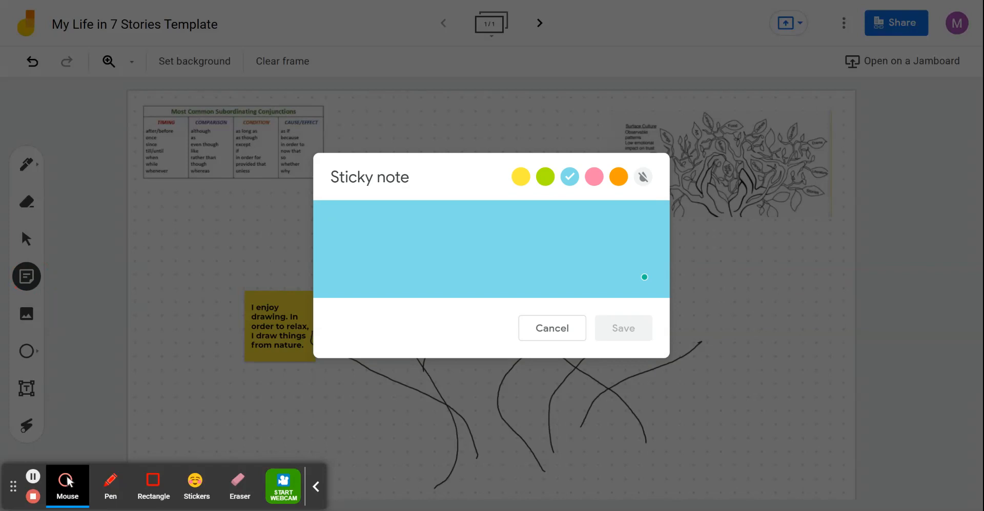
pyautogui.click(594, 176)
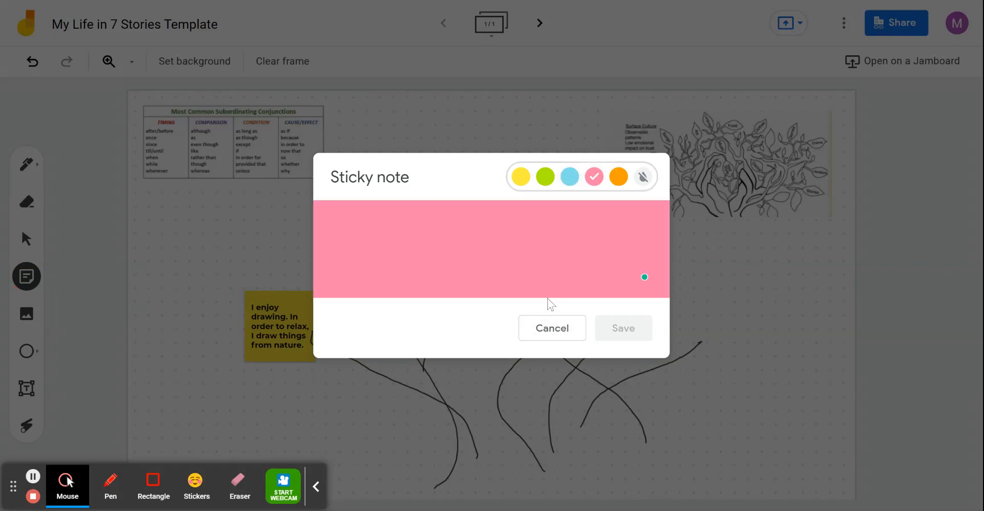
pyautogui.click(439, 219)
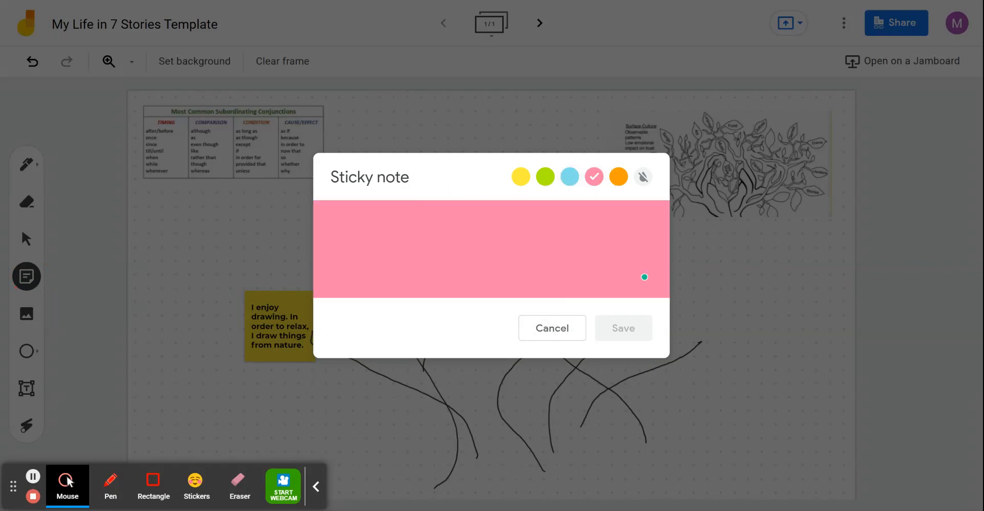
pyautogui.write('The song')
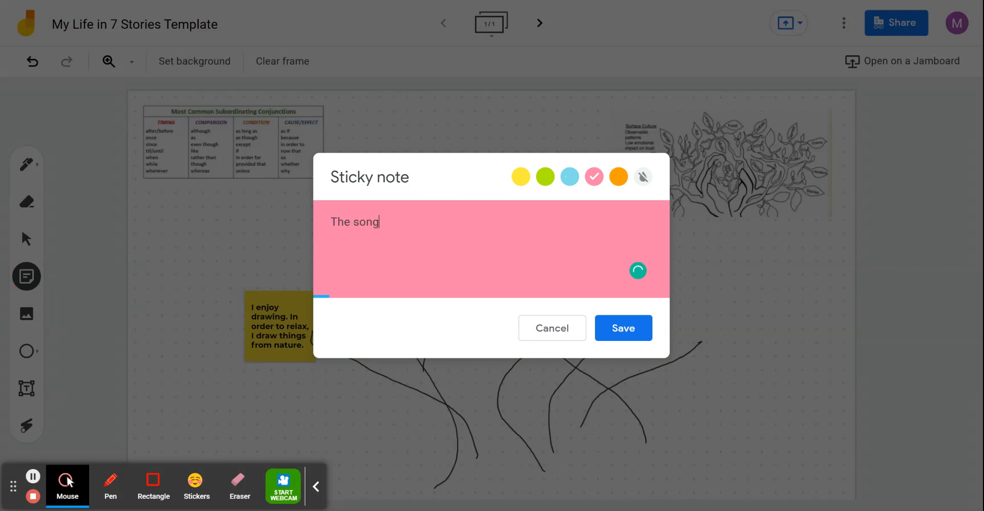
# Continue the pink note with "I played at my wedding, "No Greater Love" by Amy Winehouse"
pyautogui.write(' "')
pyautogui.write('I played at my ')
pyautogui.write('wed')
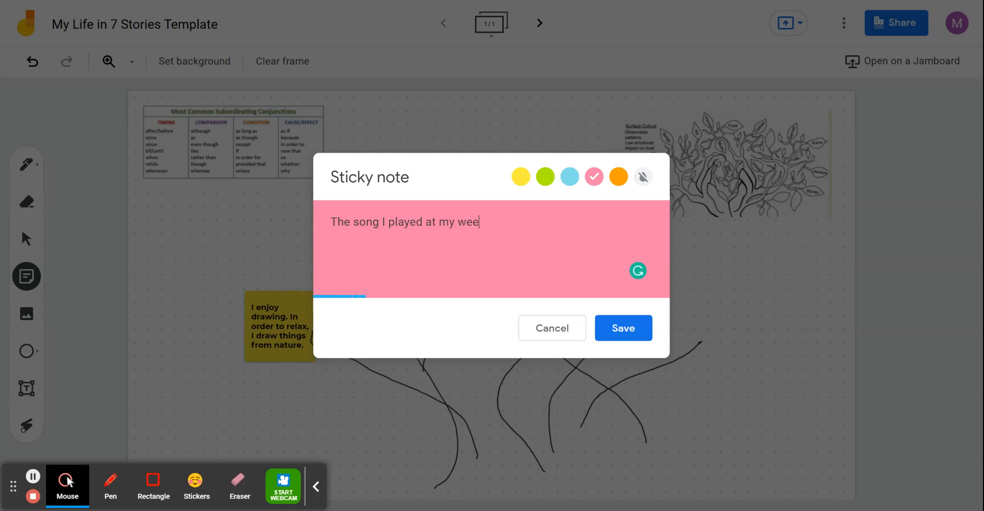
pyautogui.press('BackSpace')
pyautogui.write('dding, "No Greater Love')
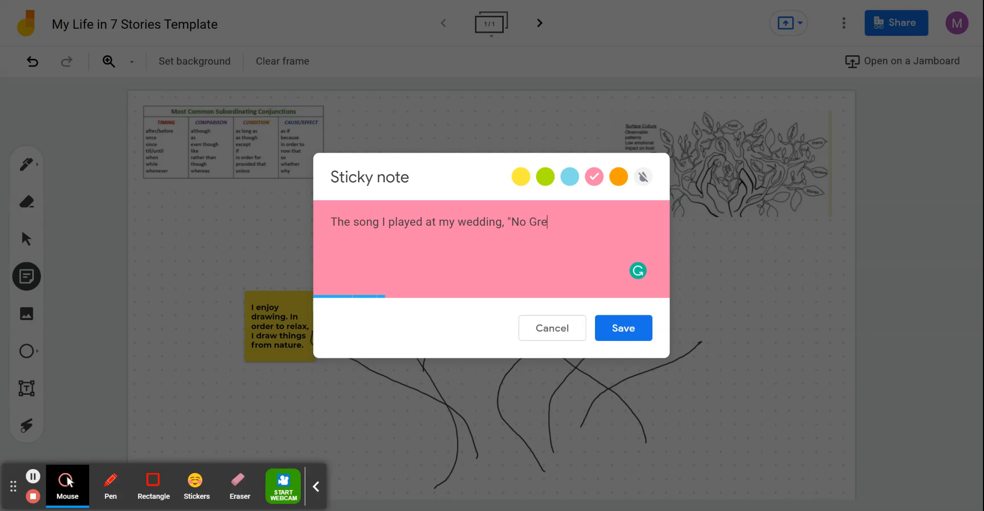
pyautogui.write('" by Amy Wi')
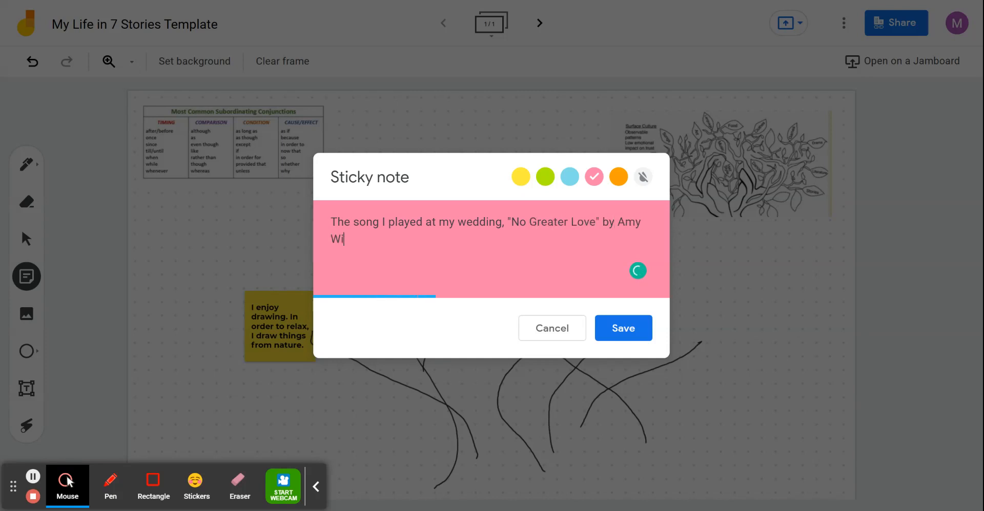
pyautogui.write('nehouse')
# Complete the pink note's first sentence with "helped me to remember that day"
pyautogui.press('BackSpace')
pyautogui.write('helpe')
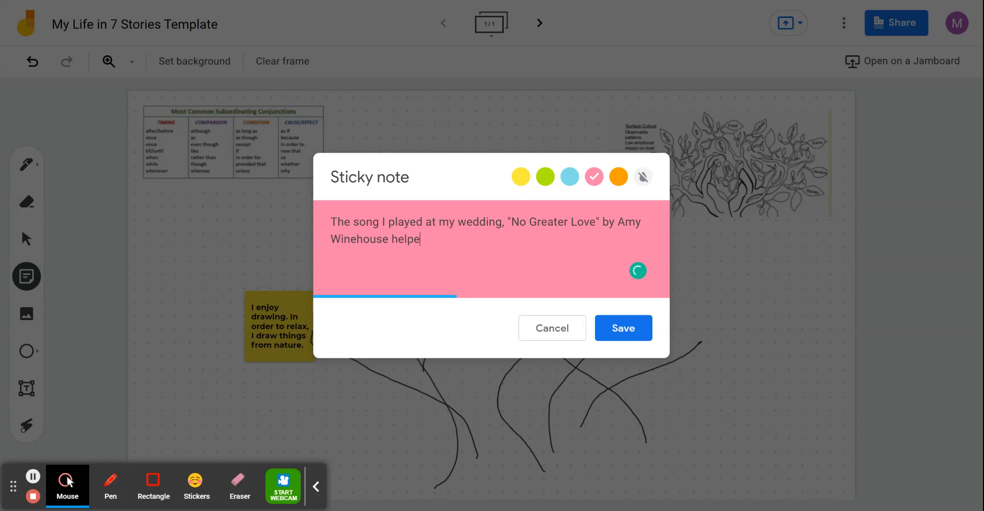
pyautogui.write('d meto')
pyautogui.press('BackSpace')
pyautogui.press('BackSpace')
pyautogui.press('BackSpace')
pyautogui.press('BackSpace')
pyautogui.press('BackSpace')
pyautogui.write('t')
pyautogui.press('BackSpace')
pyautogui.write('e son')
pyautogui.press('BackSpace')
pyautogui.write('me to a')
pyautogui.press('BackSpace')
pyautogui.write('remm')
pyautogui.press('BackSpace')
pyautogui.write('ember ')
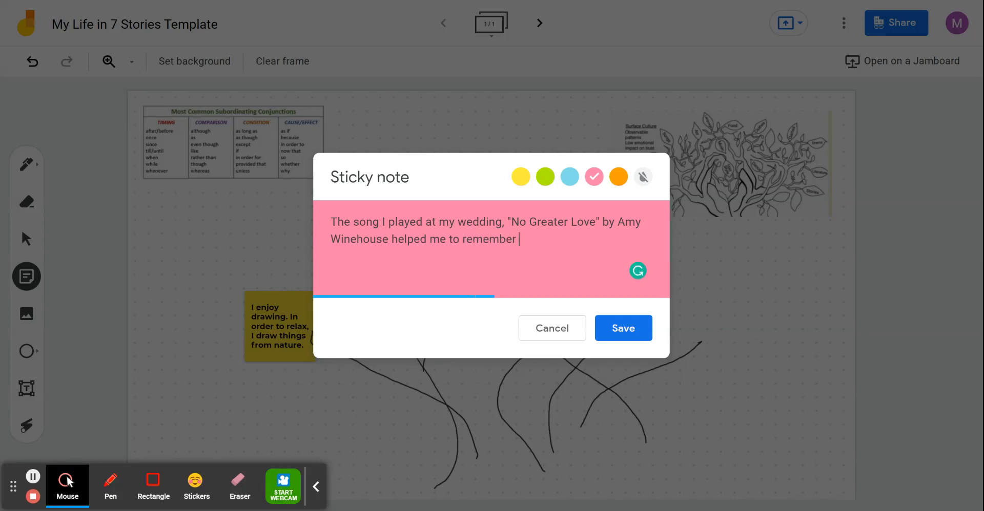
pyautogui.write('that day')
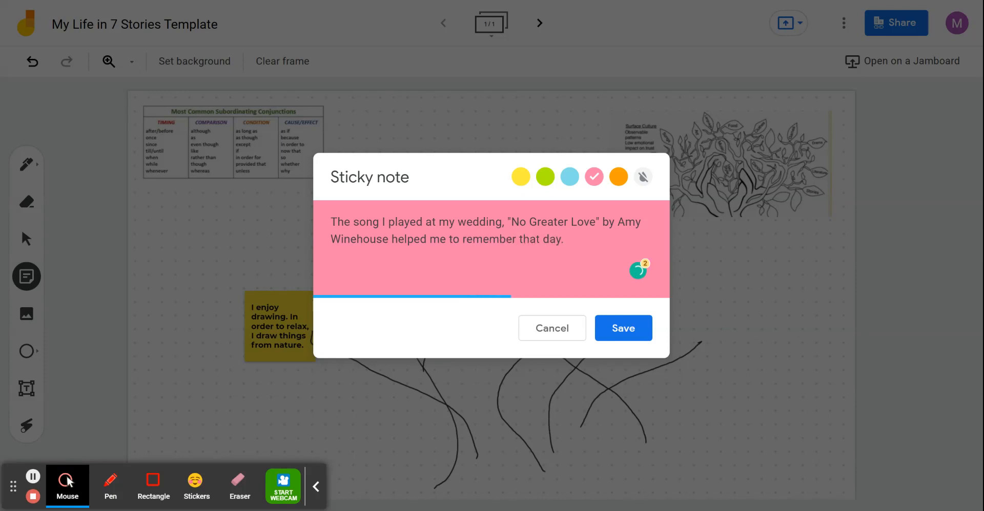
# Add "As I danced with my husband, I also recall the vows I had written which included those lyrics." to the pink note
pyautogui.write('. As I danced')
pyautogui.write('with ')
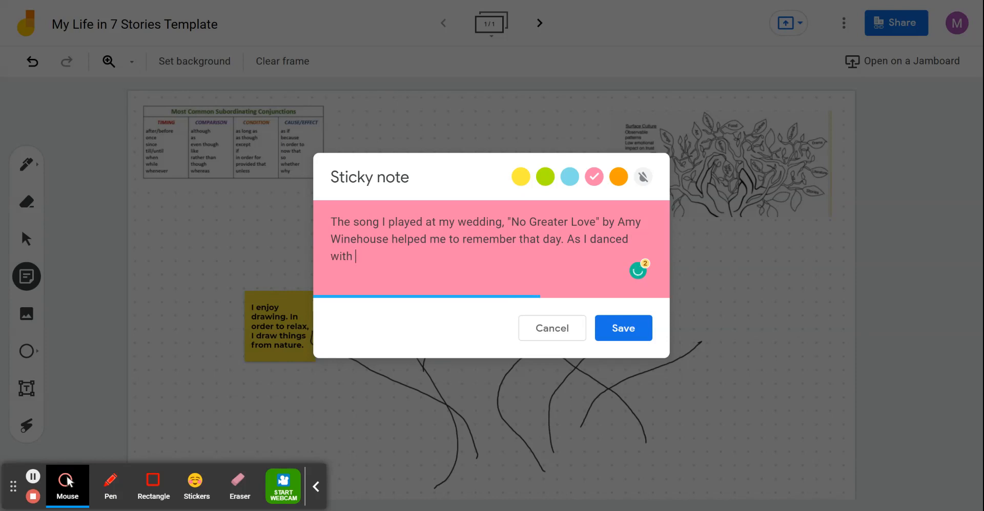
pyautogui.write('my husband, I alw')
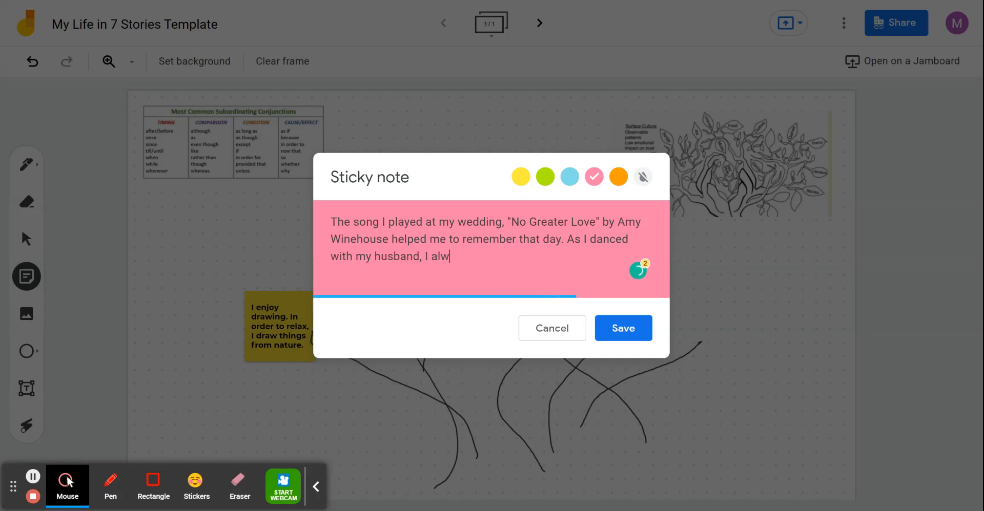
pyautogui.press('BackSpace')
pyautogui.write('so re')
pyautogui.write('call the v')
pyautogui.write('owe')
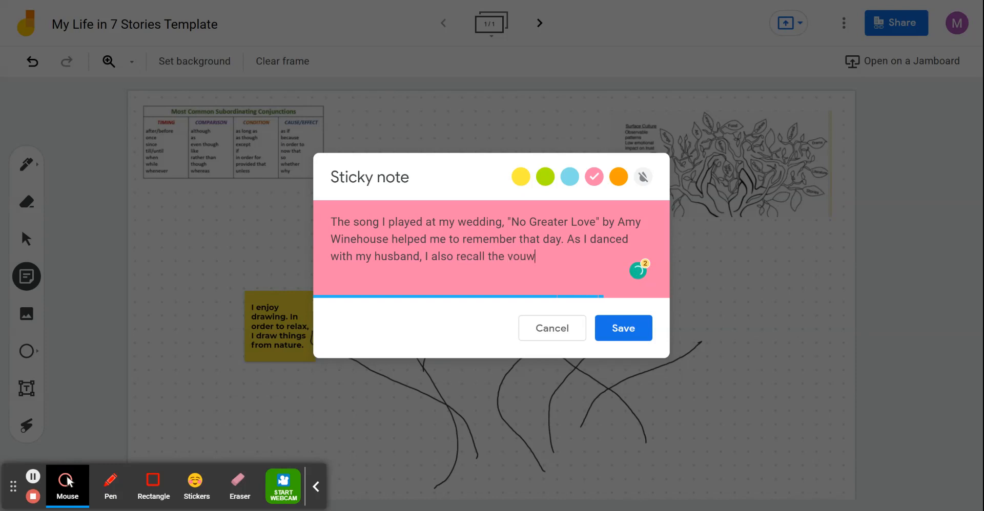
pyautogui.press('BackSpace')
pyautogui.press('BackSpace')
pyautogui.write('ws I had writ')
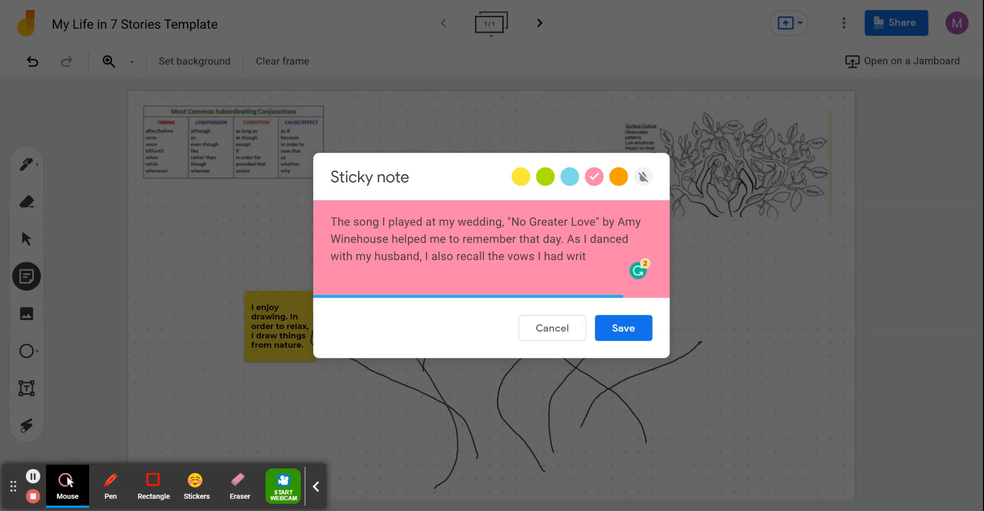
pyautogui.write('ten which ')
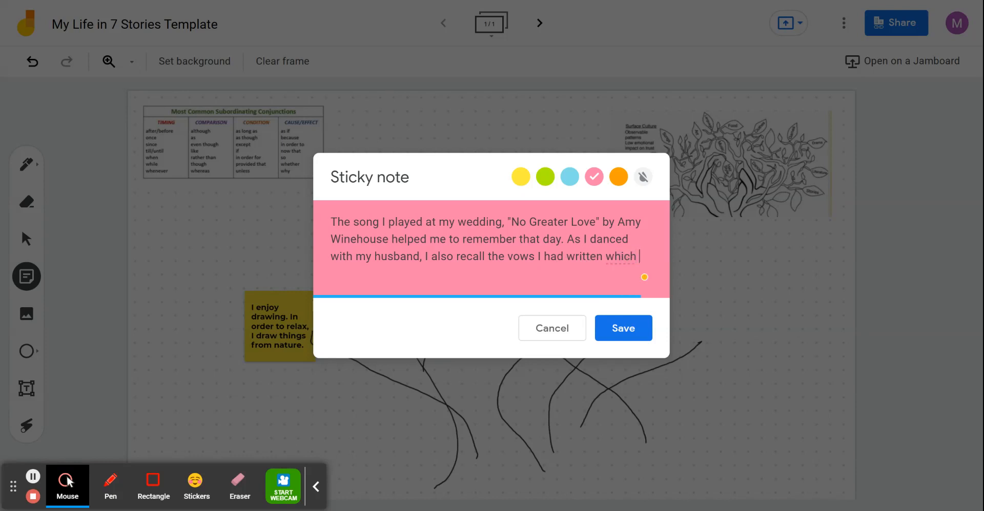
pyautogui.write('included those lyrics.')
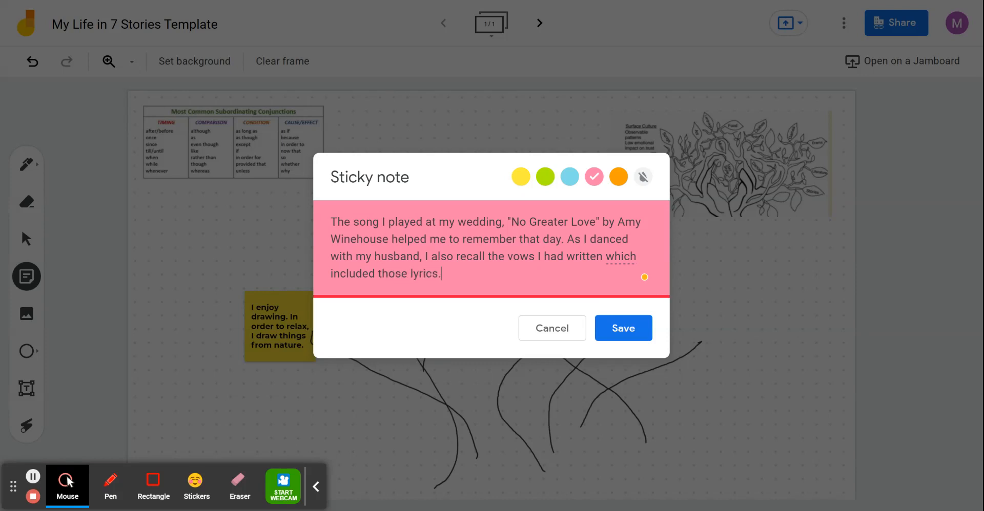
# Replace the word "which" with "that" in the last sentence of the pink note
pyautogui.click(621, 256)
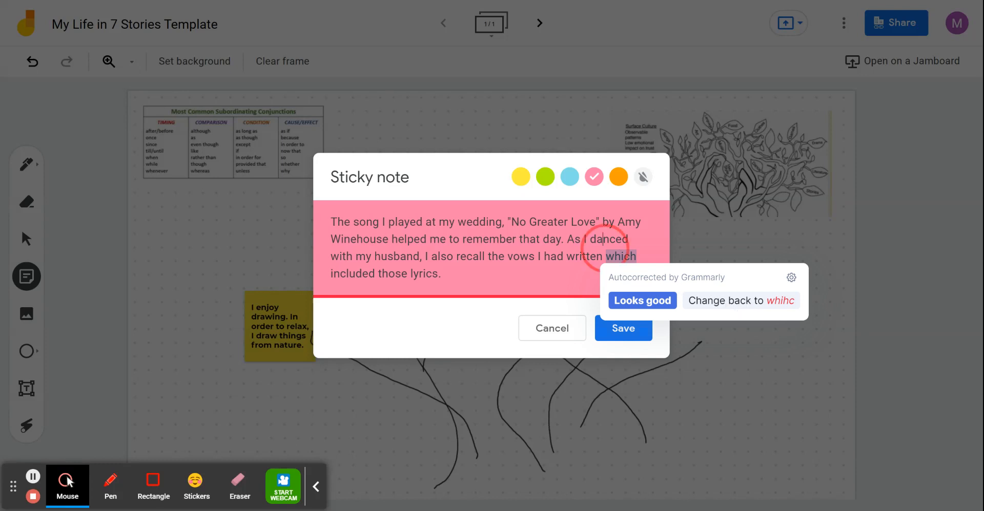
pyautogui.click(603, 239)
pyautogui.moveTo(608, 257)
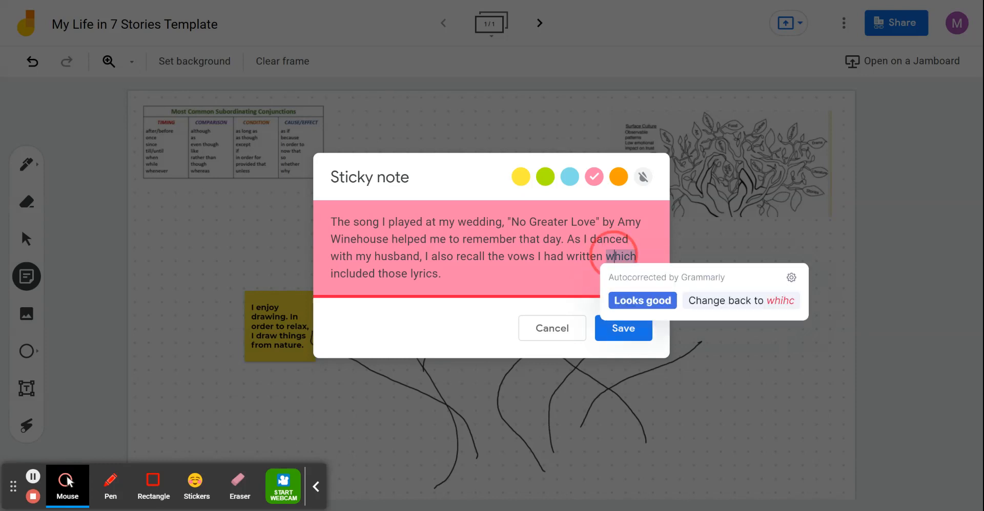
pyautogui.doubleClick(618, 257)
pyautogui.write('that')
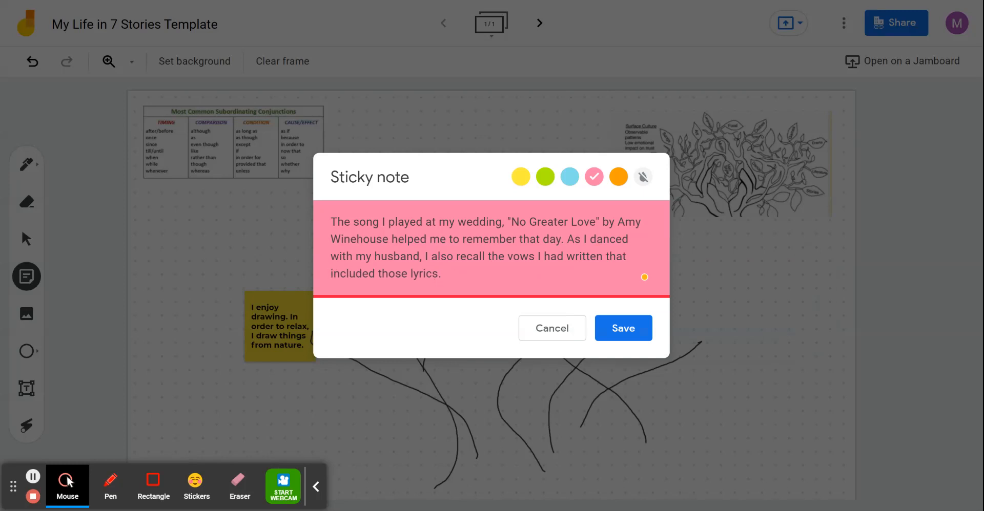
# Save the pink note without adding another and place it at the tip of the second branch from the right
pyautogui.click(623, 331)
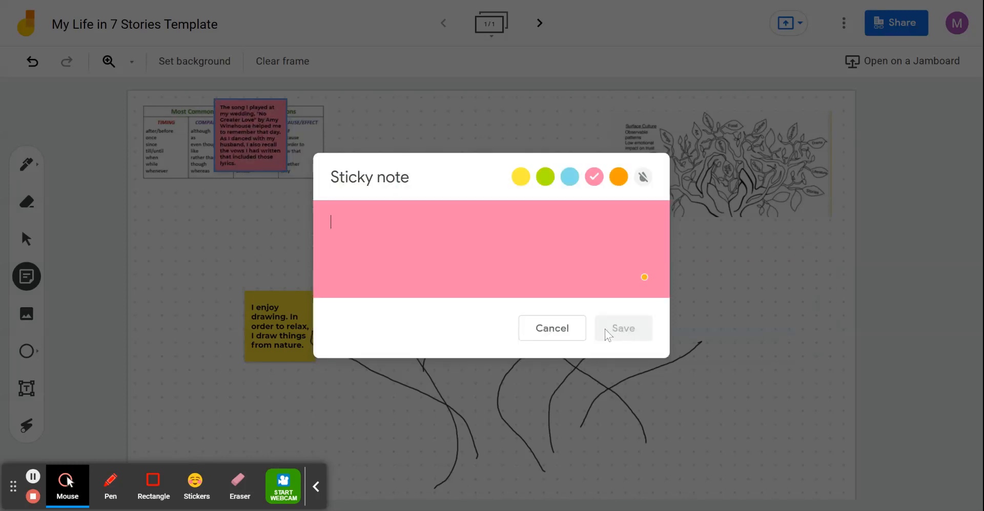
pyautogui.click(559, 328)
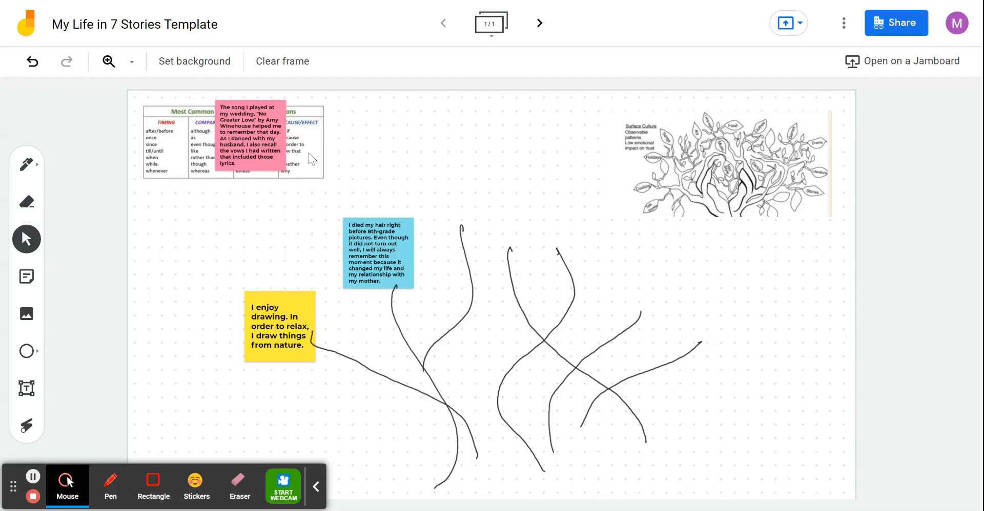
pyautogui.moveTo(272, 141); pyautogui.dragTo(653, 275)
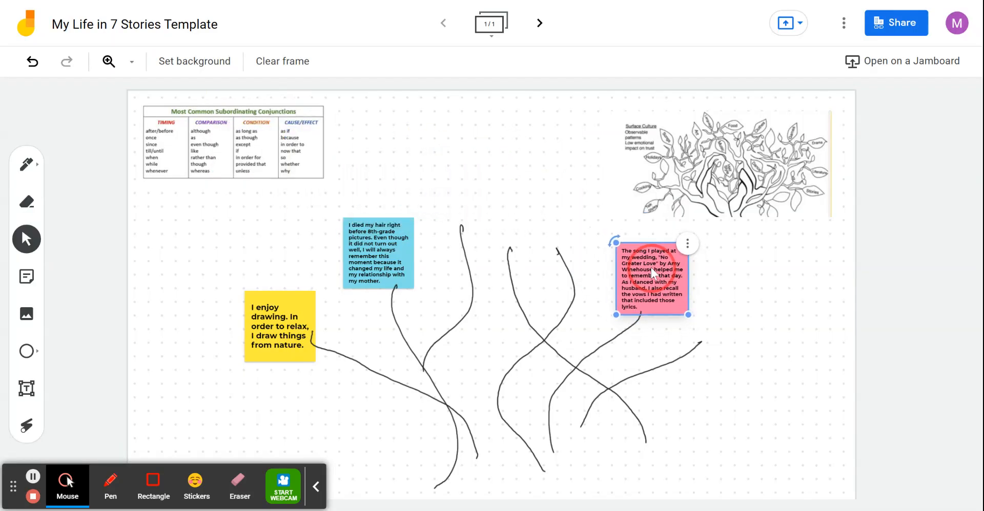
pyautogui.click(753, 278)
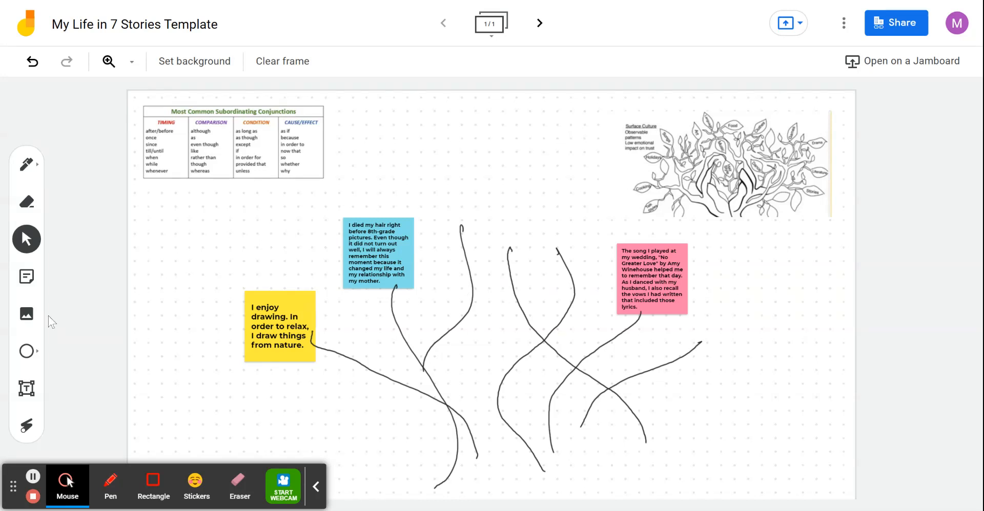
# Upload the photo of the couple standing in a grassy field and move it up beside the conjunctions table
pyautogui.click(27, 318)
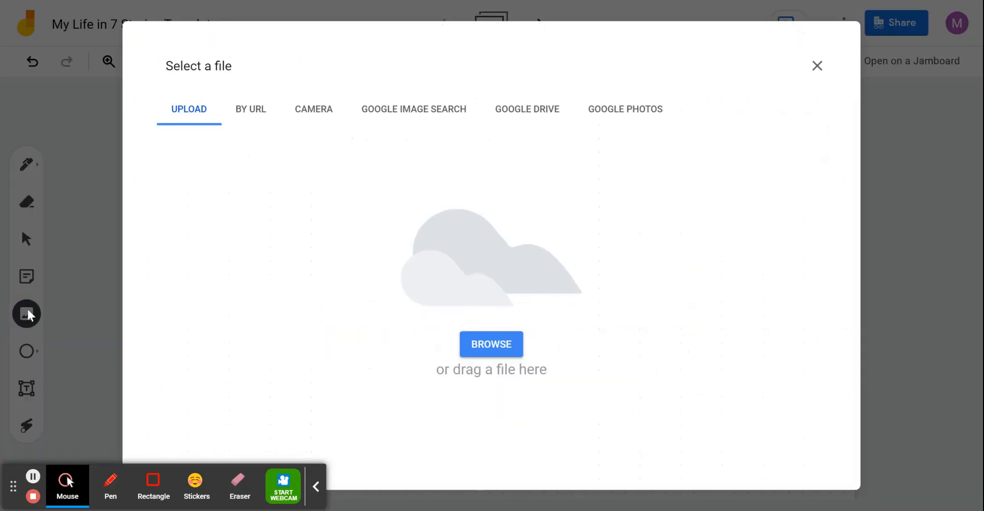
pyautogui.click(475, 352)
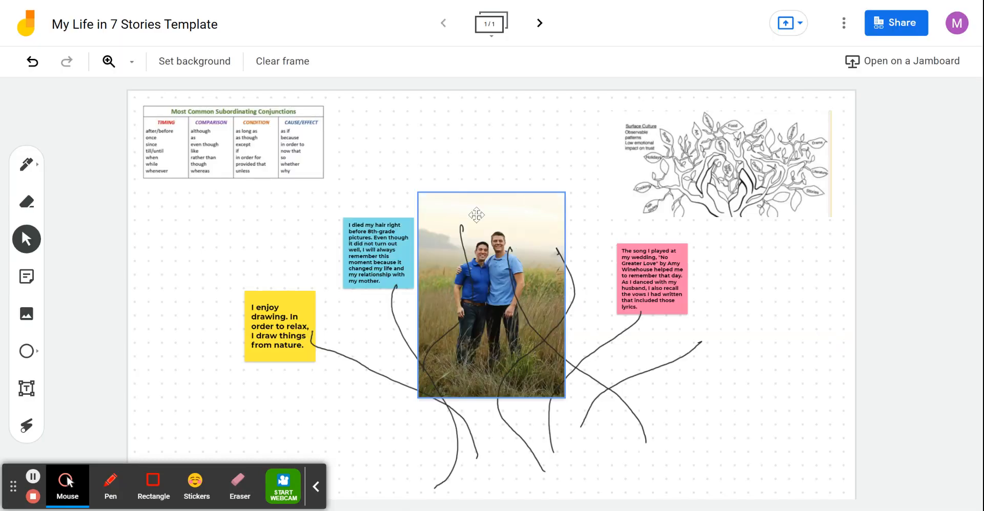
pyautogui.moveTo(490, 236); pyautogui.dragTo(451, 164)
pyautogui.moveTo(378, 121)
pyautogui.mouseDown()
pyautogui.moveTo(432, 172)
pyautogui.moveTo(378, 141)
pyautogui.moveTo(391, 154)
pyautogui.moveTo(383, 136)
pyautogui.moveTo(399, 126)
pyautogui.moveTo(378, 121)
pyautogui.mouseUp()
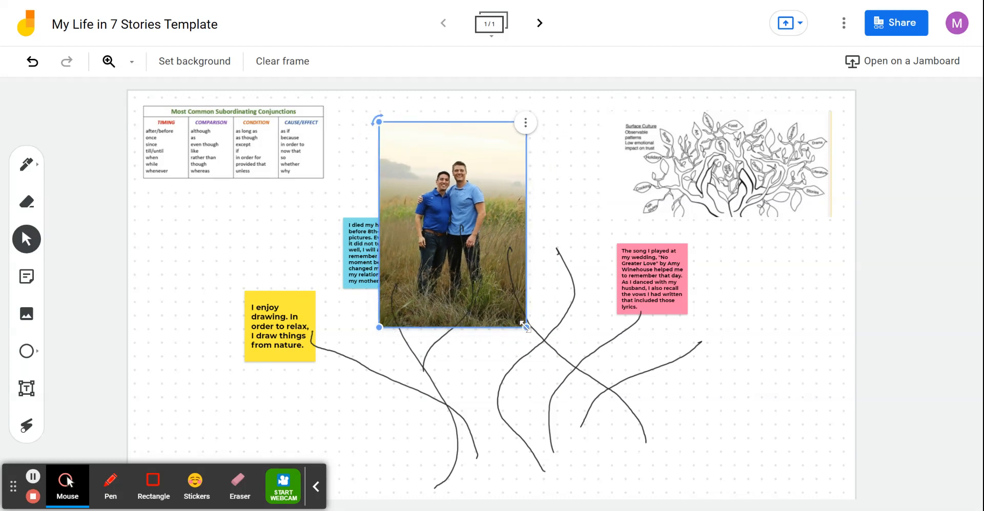
# Shrink the couple's photo to a small thumbnail and place it just below the conjunctions table
pyautogui.moveTo(523, 327); pyautogui.dragTo(470, 249)
pyautogui.moveTo(424, 207); pyautogui.dragTo(429, 192)
pyautogui.moveTo(411, 159); pyautogui.dragTo(182, 221)
pyautogui.click(272, 233)
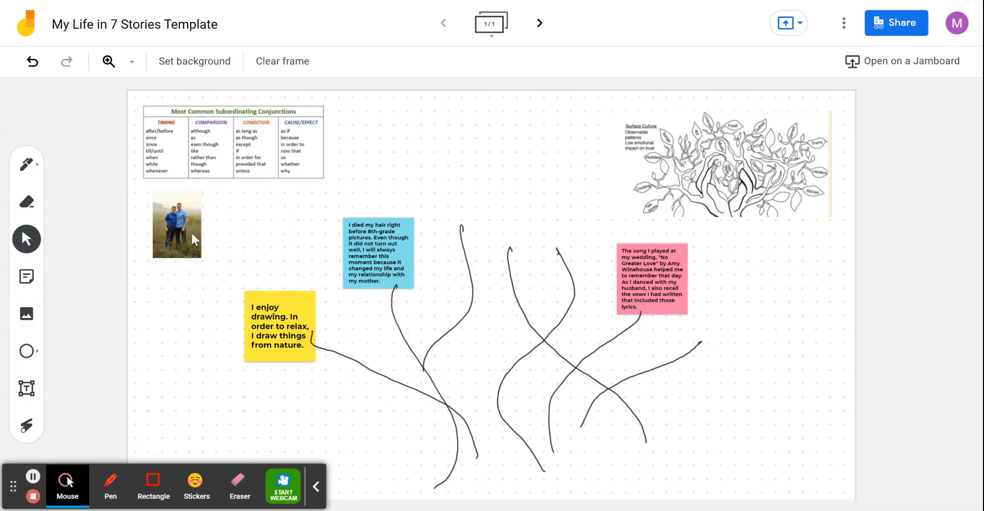
# Search Google Images for "hairdresser" and insert the picture of the hairdresser wearing glasses
pyautogui.click(27, 314)
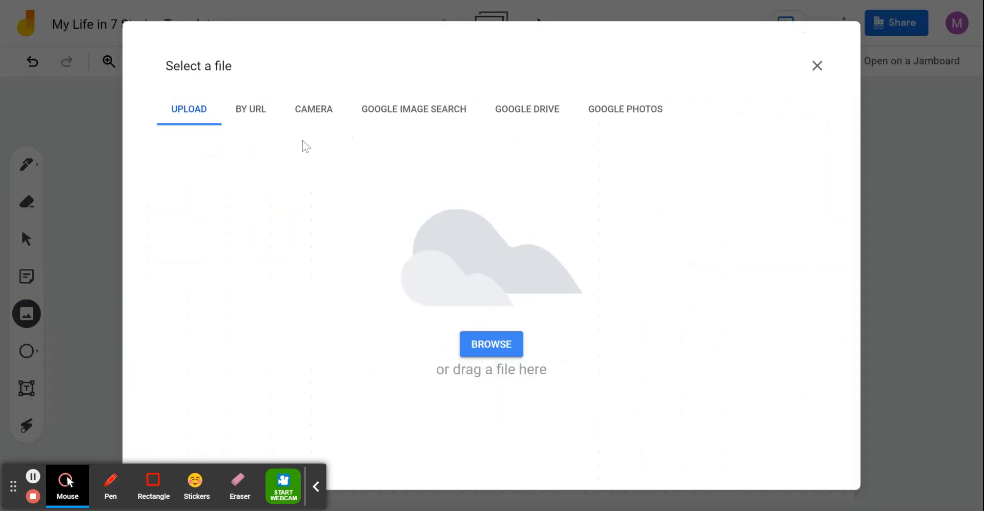
pyautogui.click(441, 114)
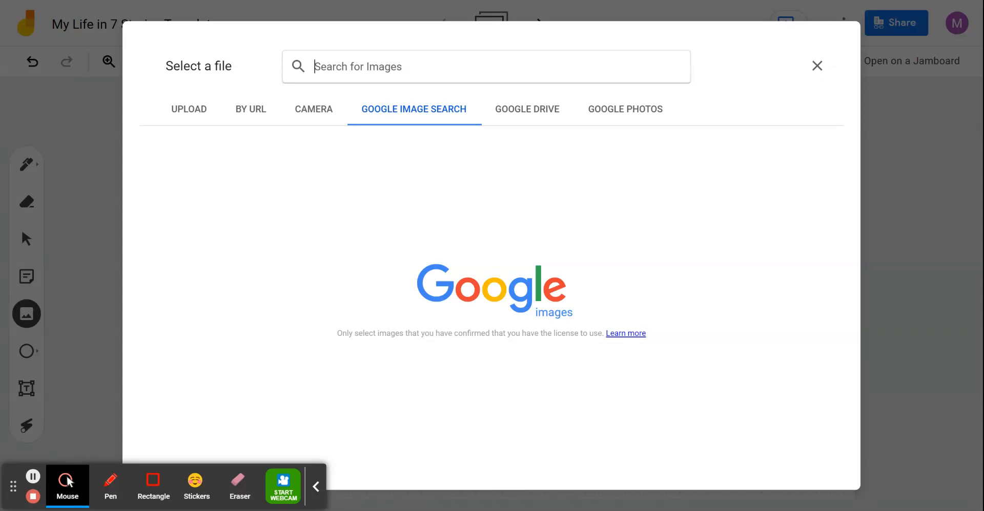
pyautogui.write('haird')
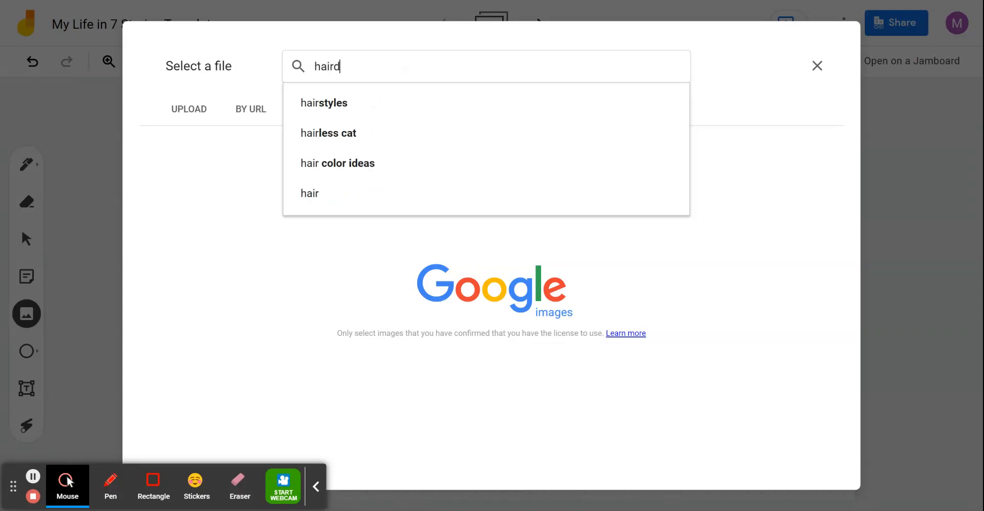
pyautogui.write('resser')
pyautogui.press('Return')
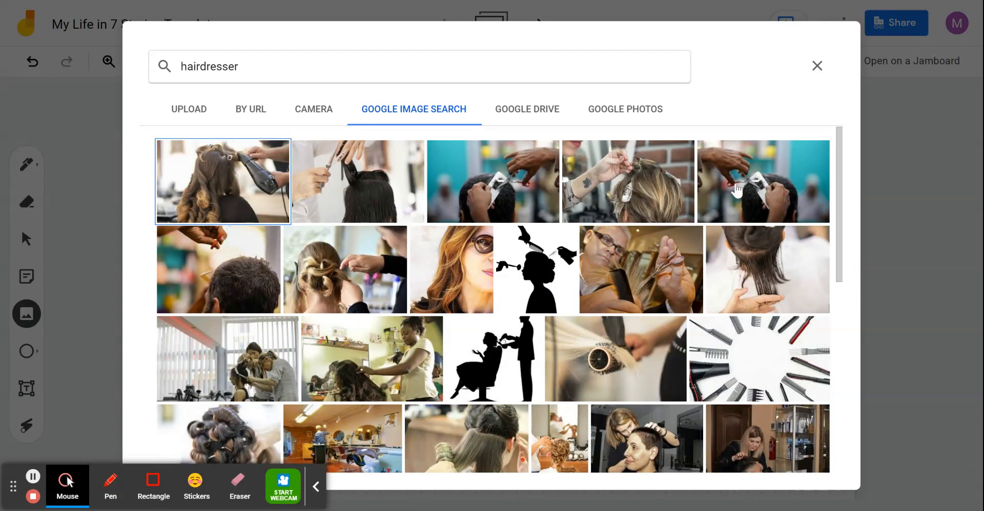
pyautogui.click(635, 265)
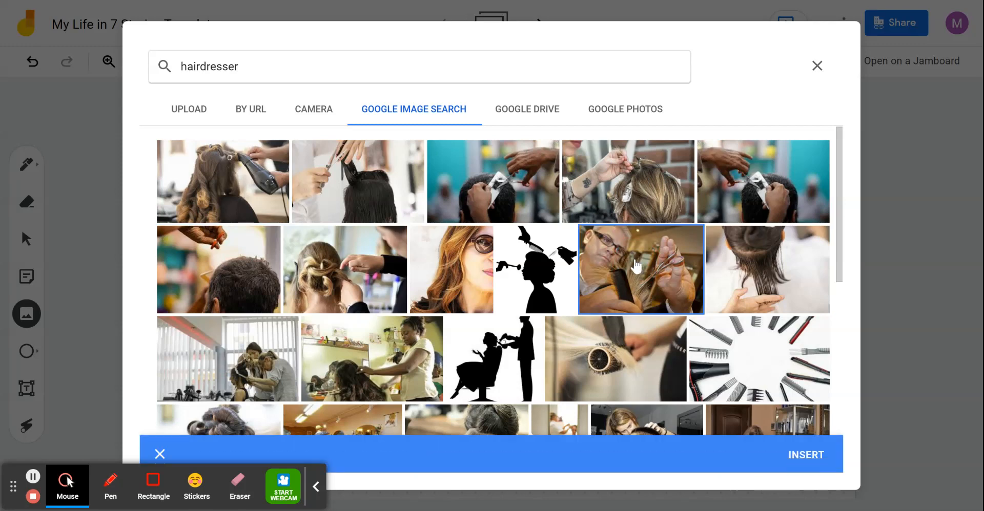
pyautogui.click(803, 463)
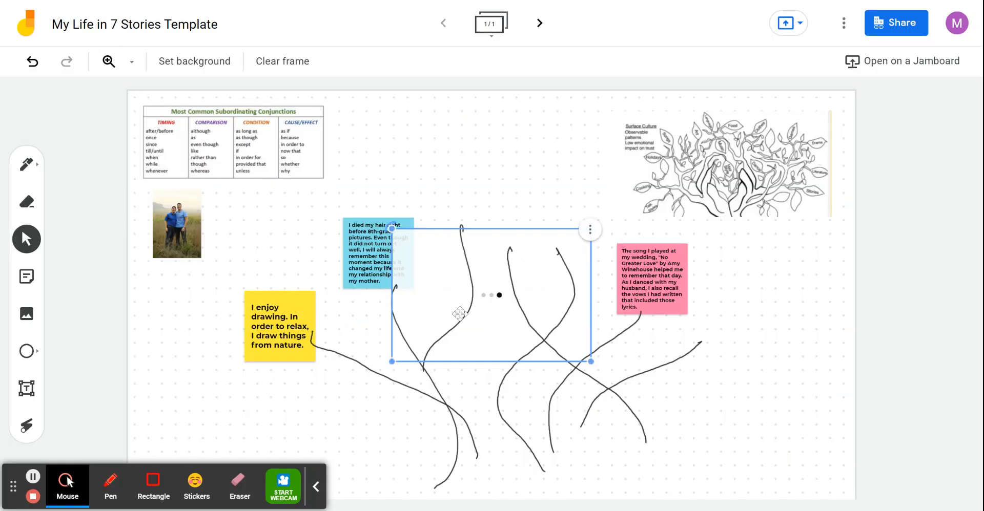
# Shrink the hairdresser picture to a small thumbnail and move it to the empty area at the canvas's lower right
pyautogui.click(412, 247)
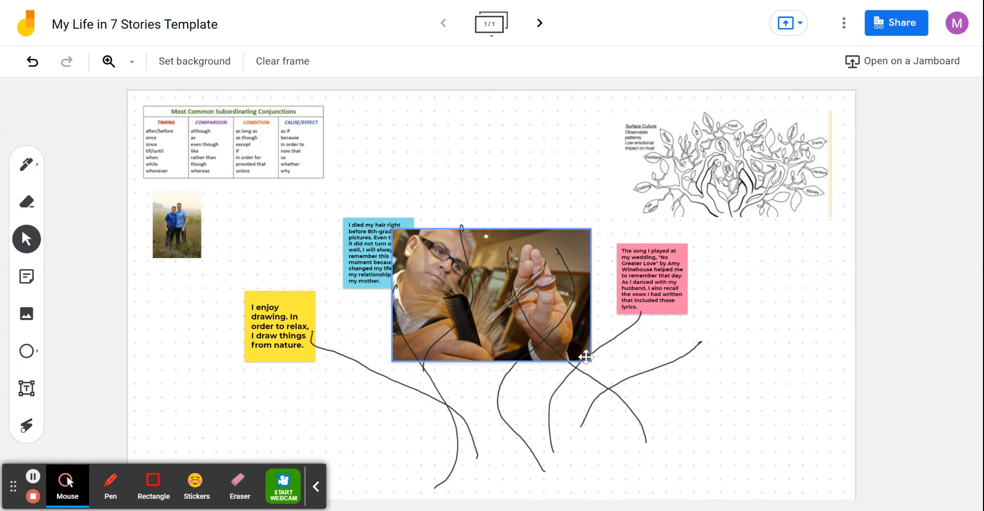
pyautogui.moveTo(590, 361); pyautogui.dragTo(478, 278)
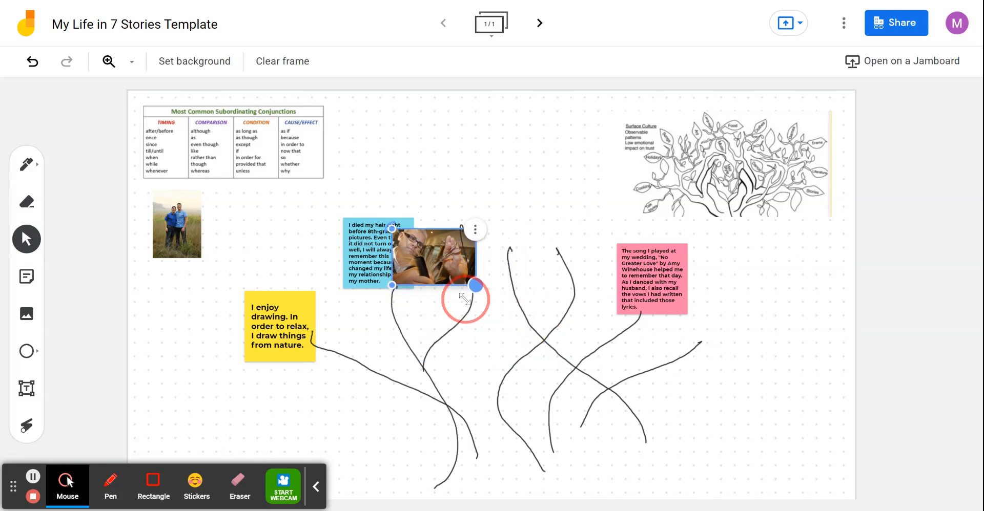
pyautogui.moveTo(435, 255); pyautogui.dragTo(803, 434)
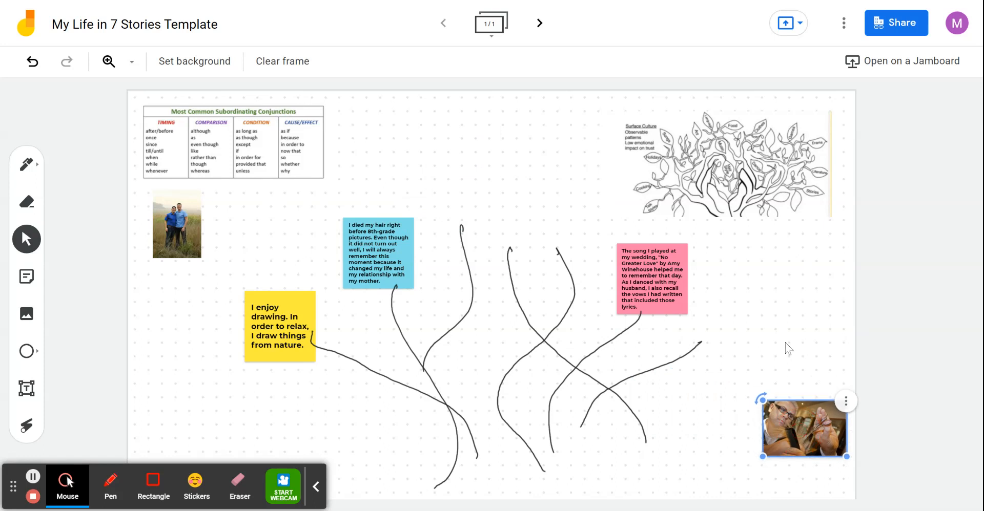
pyautogui.click(784, 347)
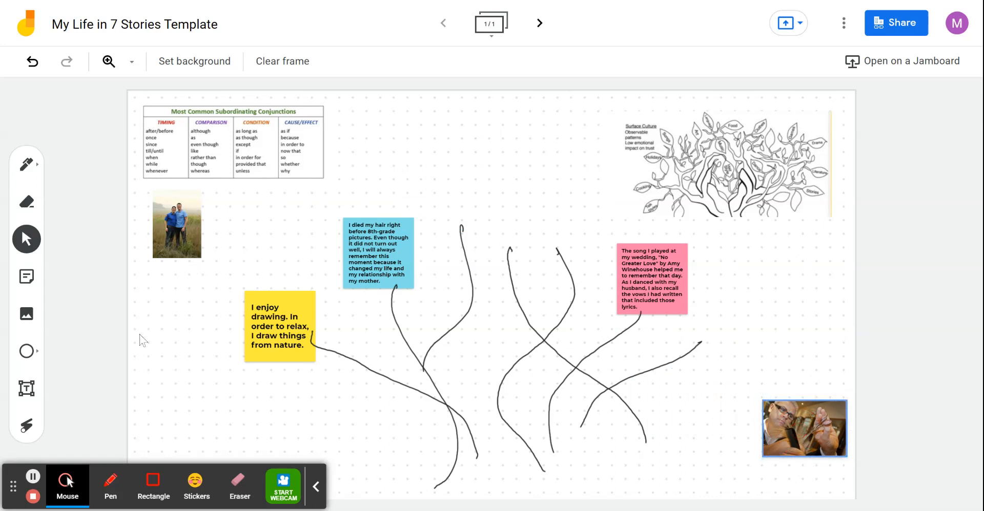
# Start inserting another image, clear the old image search, and look for a picture in the computer's files and Google Photos albums
pyautogui.click(26, 315)
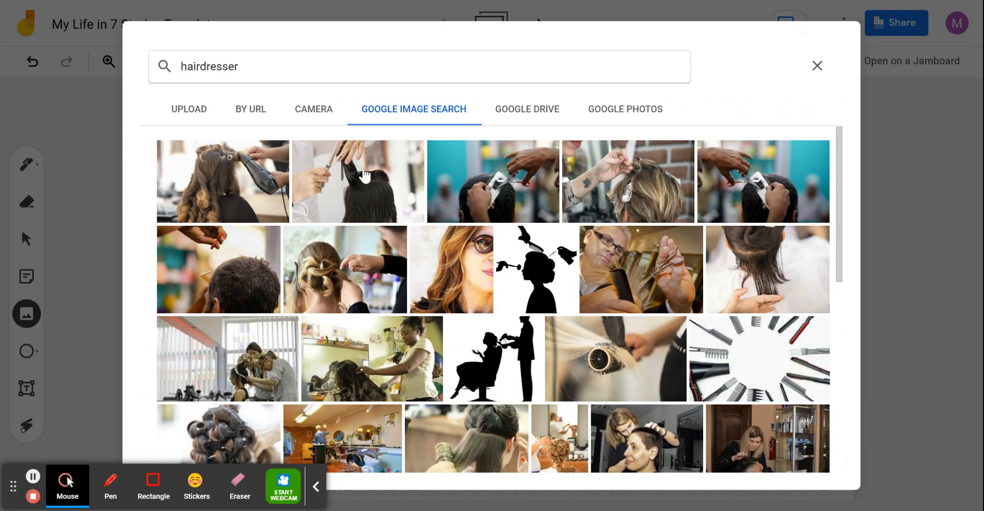
pyautogui.click(374, 62)
pyautogui.press('BackSpace')
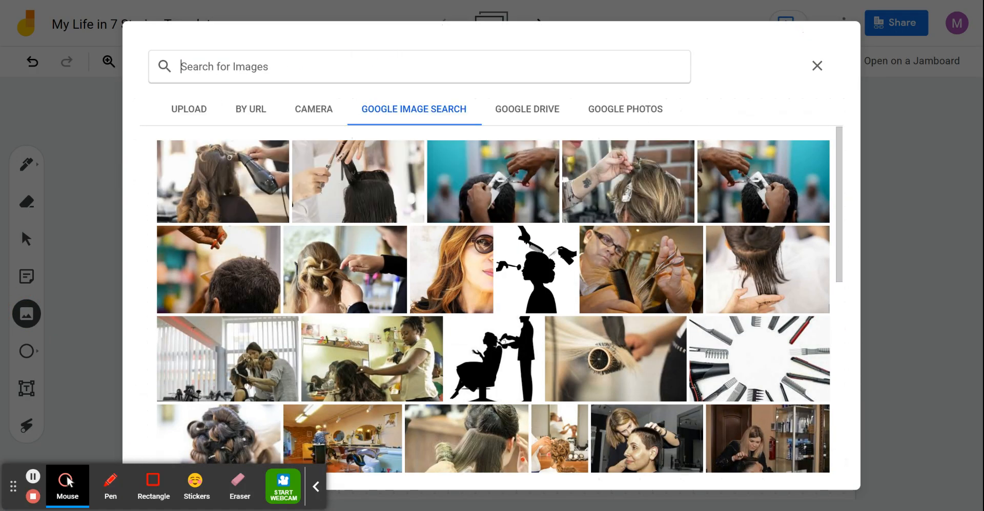
pyautogui.click(195, 112)
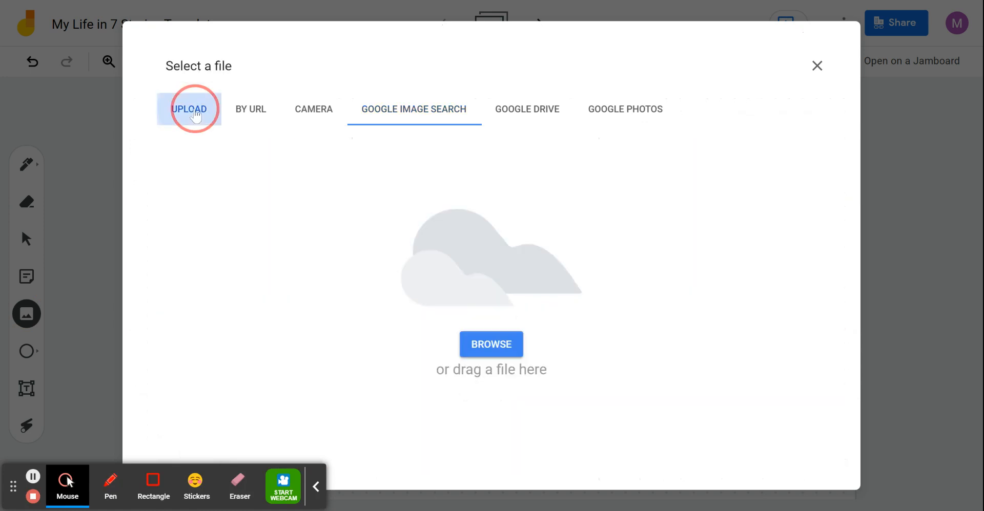
pyautogui.click(484, 353)
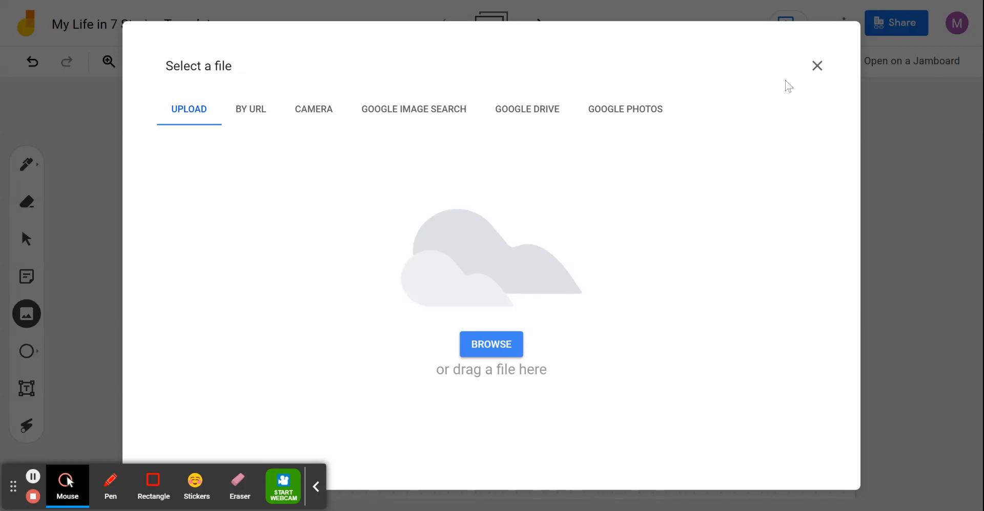
pyautogui.click(616, 117)
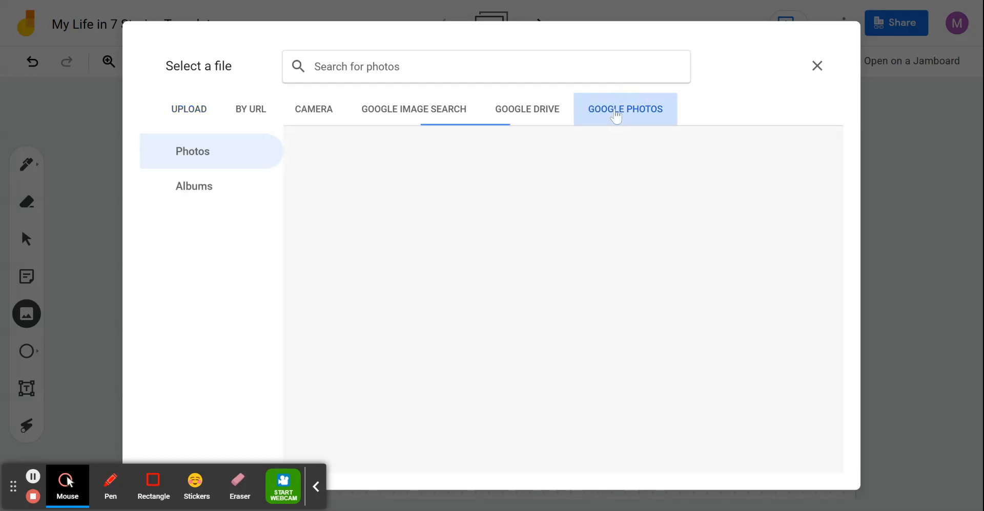
pyautogui.click(215, 190)
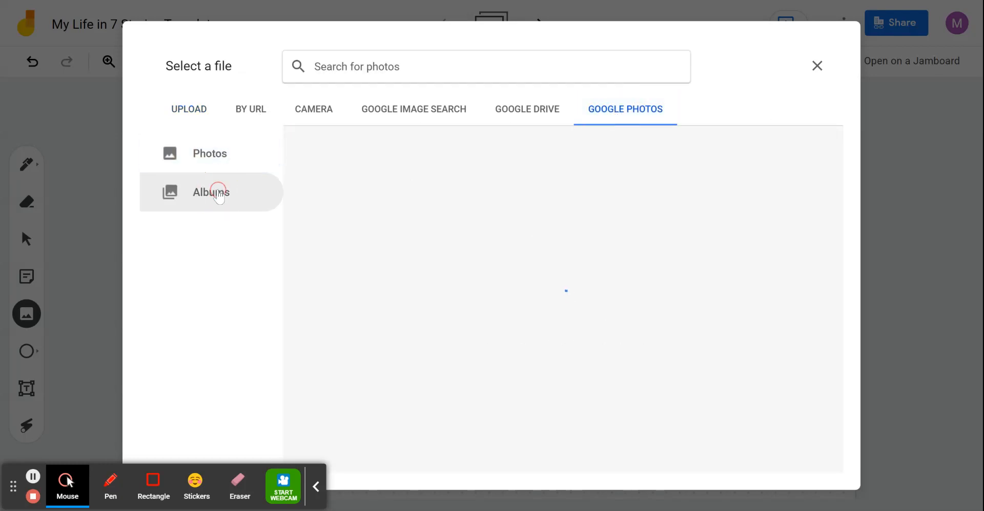
# Search Google Drive for "photos" and look inside the Photos folder for a picture
pyautogui.click(515, 120)
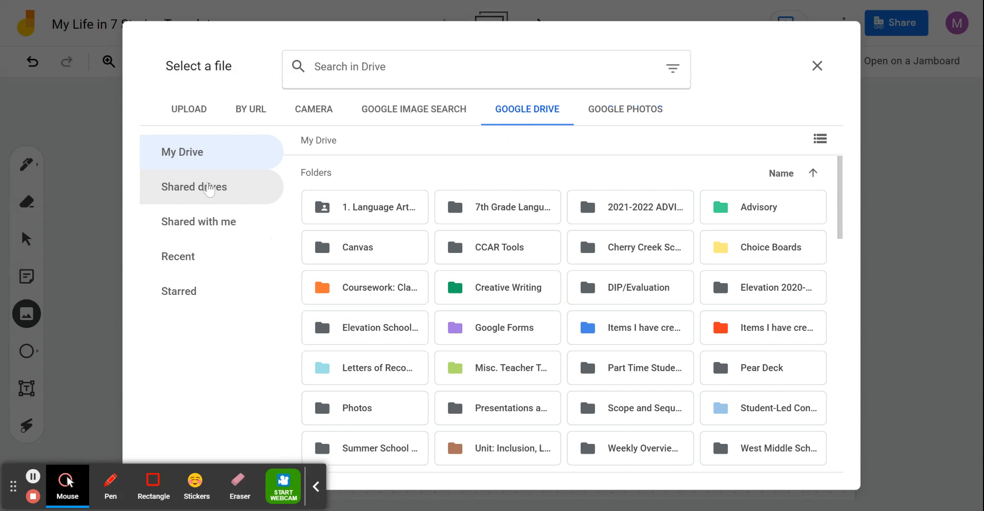
pyautogui.click(327, 69)
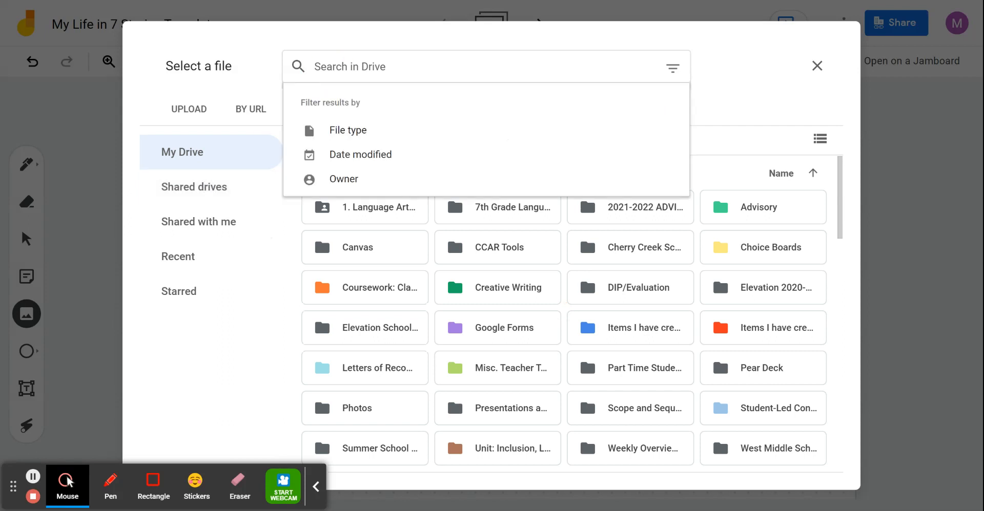
pyautogui.write('photos')
pyautogui.press('Return')
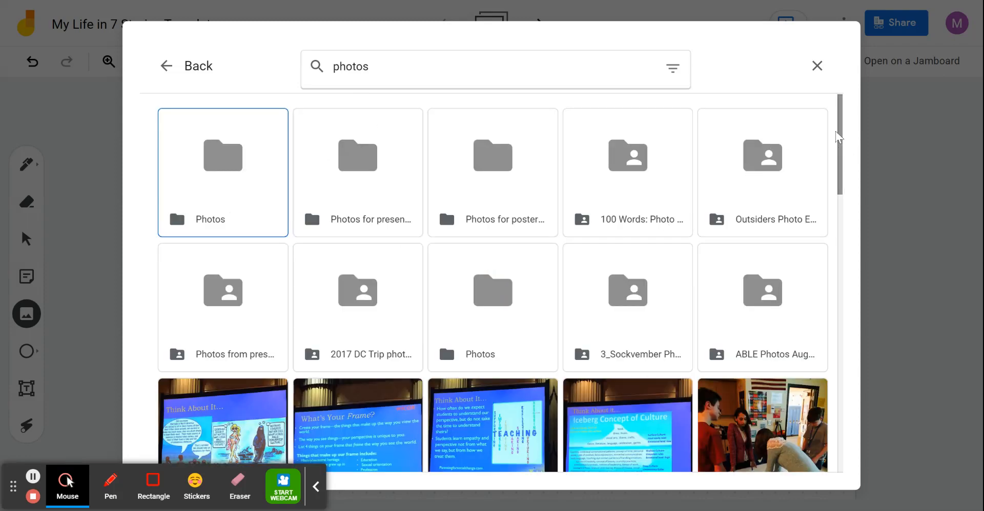
pyautogui.moveTo(839, 132)
pyautogui.mouseDown()
pyautogui.moveTo(837, 143)
pyautogui.moveTo(838, 128)
pyautogui.mouseUp()
pyautogui.doubleClick(190, 170)
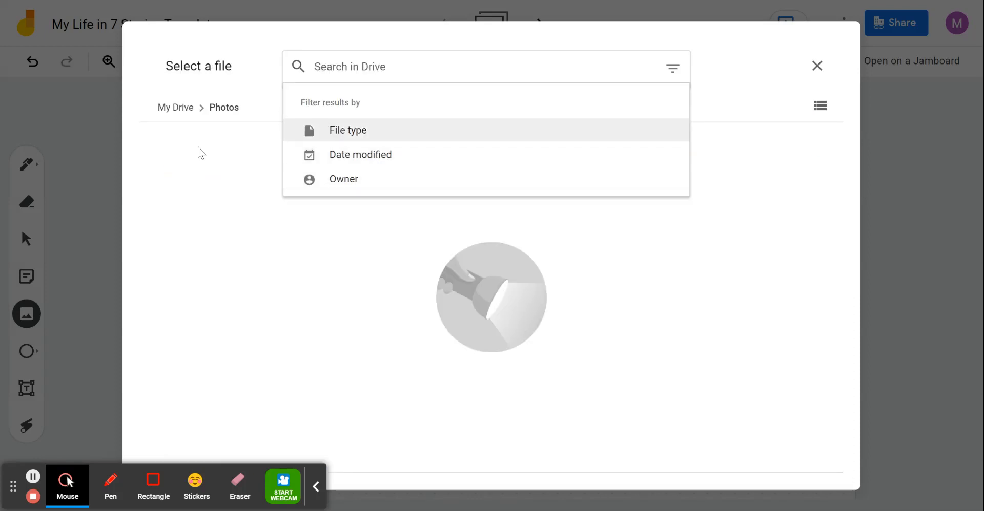
# Filter the Google Drive files by owner to your own and insert the Grand Canyon picture
pyautogui.click(422, 180)
pyautogui.click(401, 106)
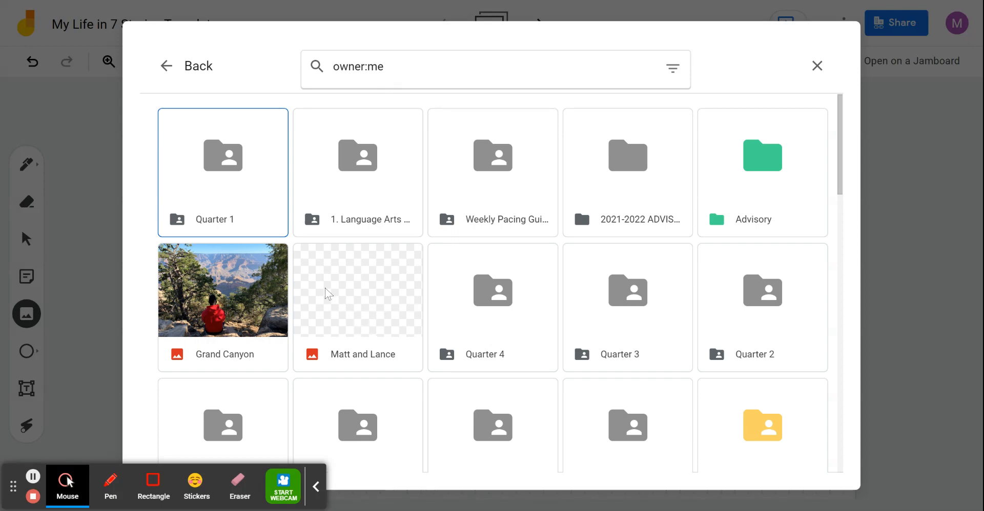
pyautogui.click(198, 304)
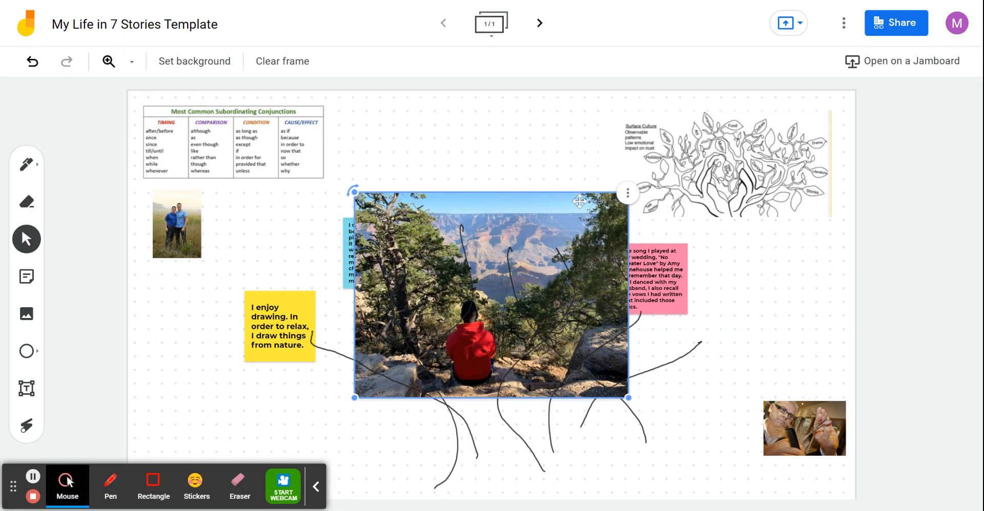
# Shrink the Grand Canyon picture to a small thumbnail and place it at the tip of the rightmost branch
pyautogui.moveTo(627, 397); pyautogui.dragTo(392, 271)
pyautogui.moveTo(388, 222); pyautogui.dragTo(737, 340)
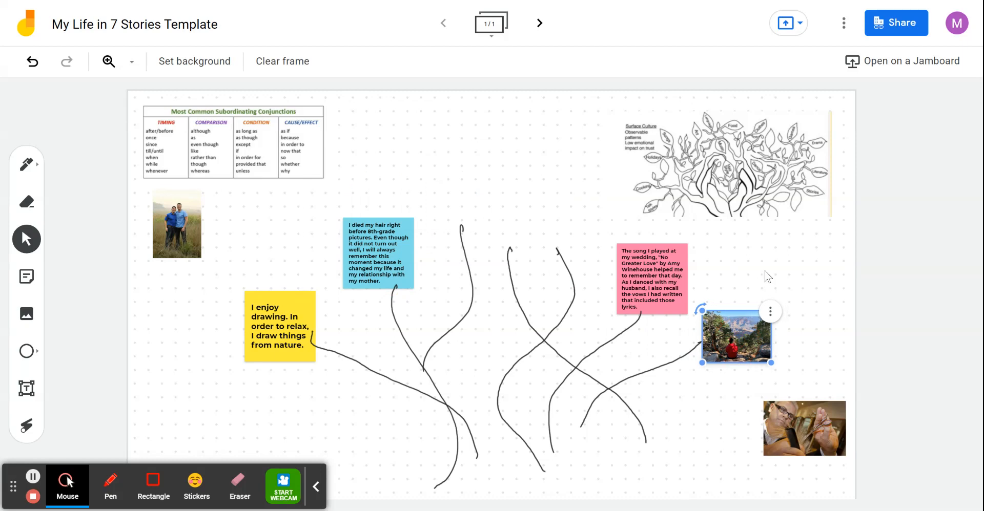
pyautogui.click(770, 275)
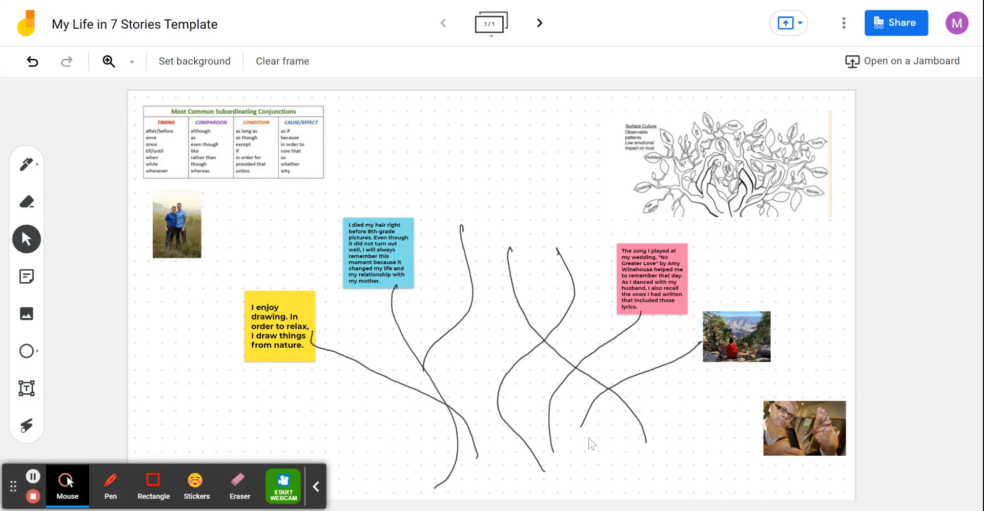